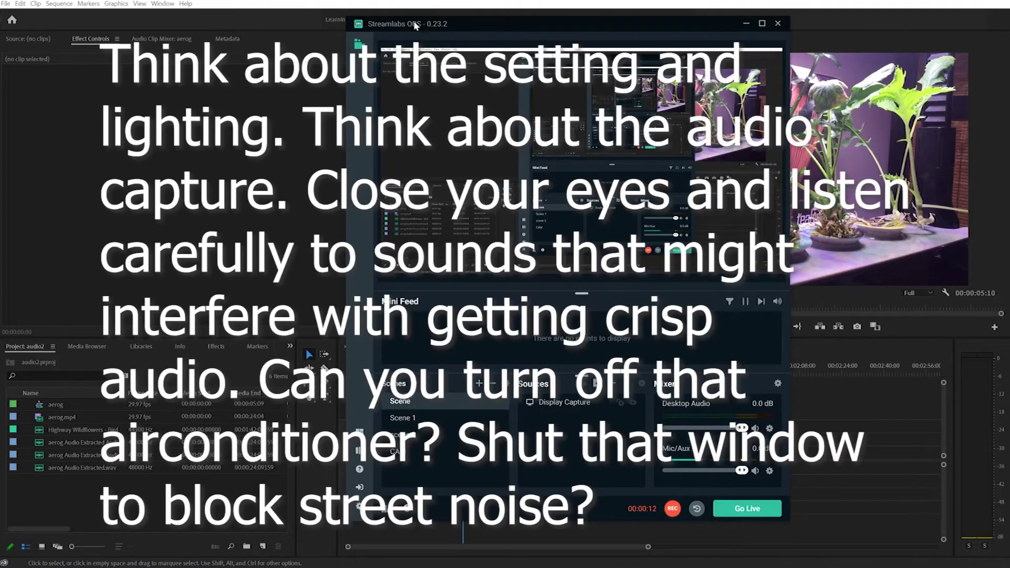
Move the Streamlabs OBS window aside and bring the Premiere Pro window to the front
drag(427, 25, 415, 43)
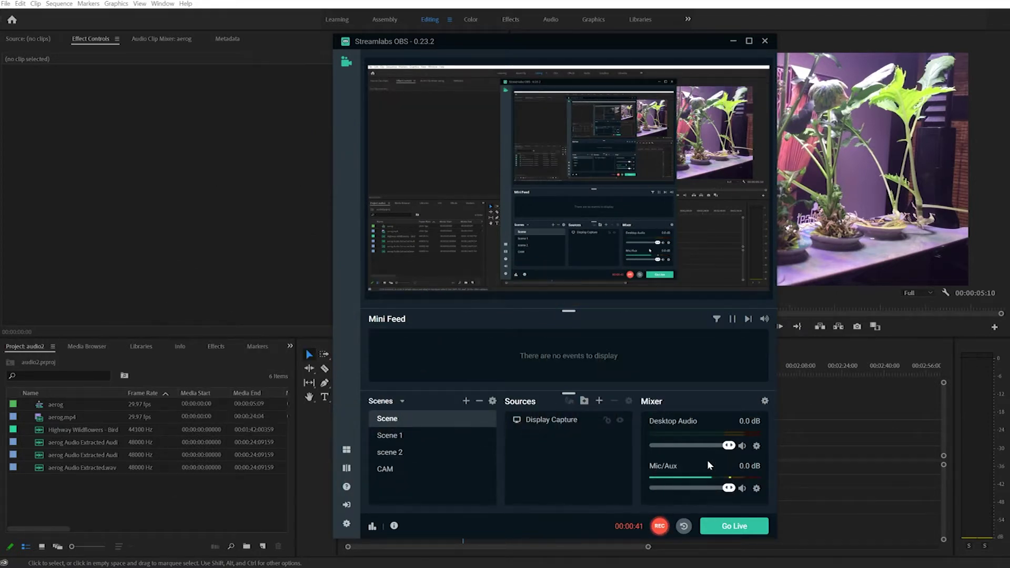
click(70, 475)
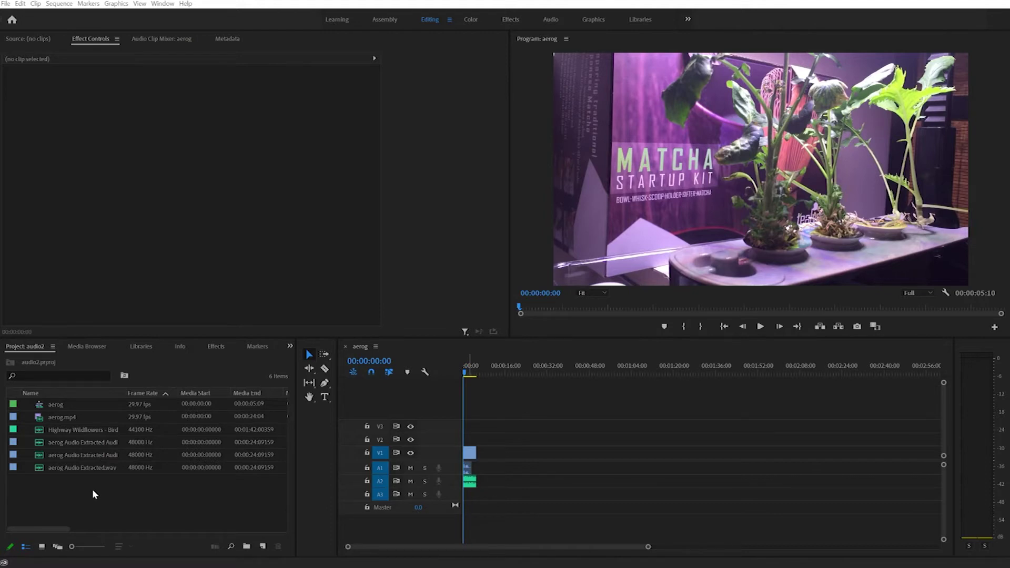
click(6, 4)
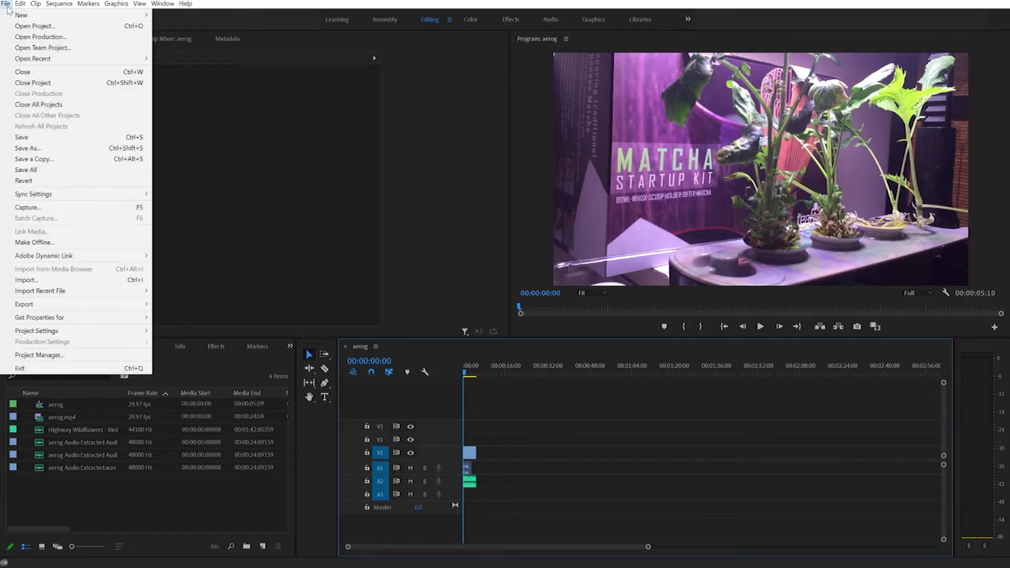
mouse_move(9, 15)
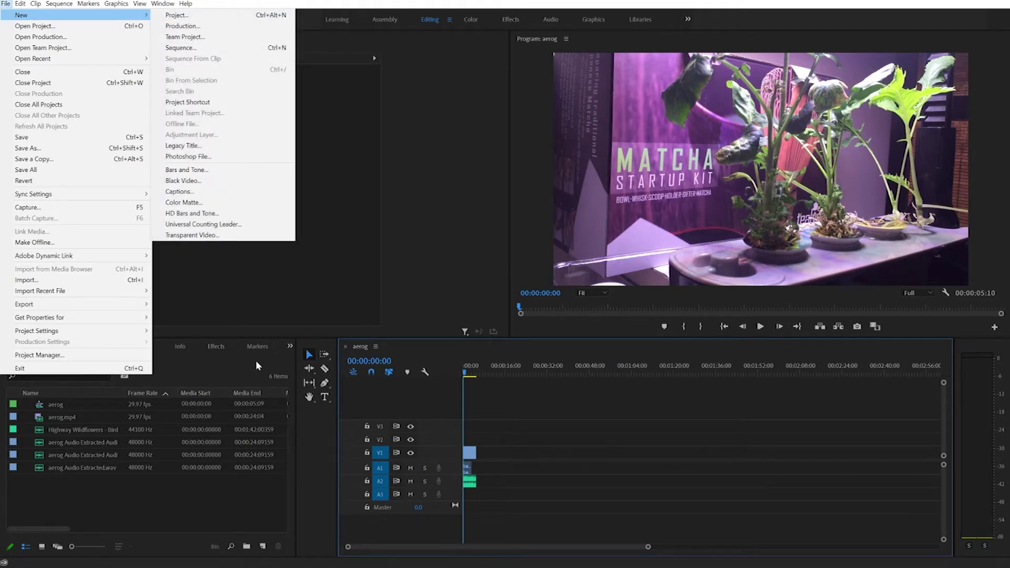
click(242, 368)
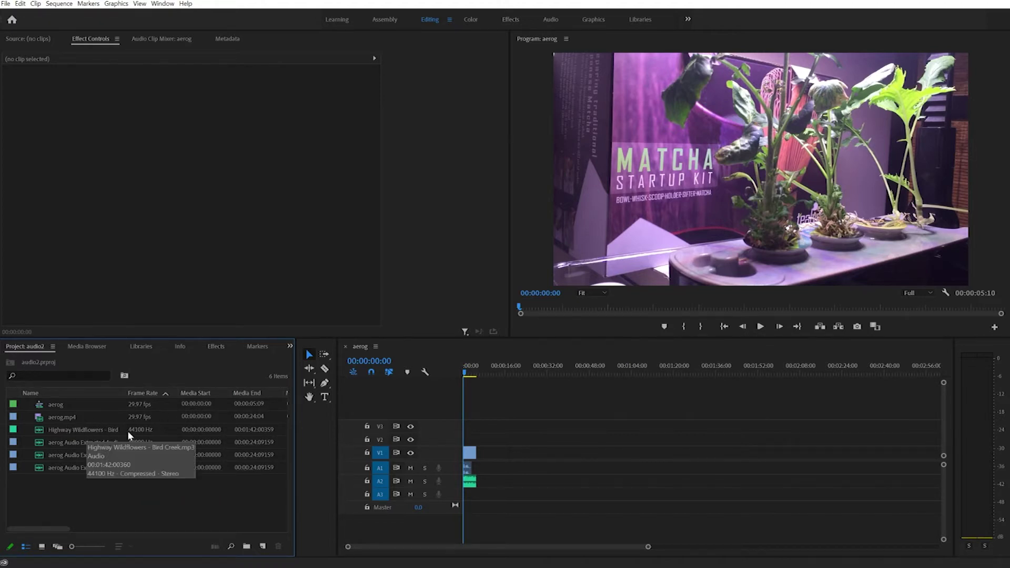
click(6, 4)
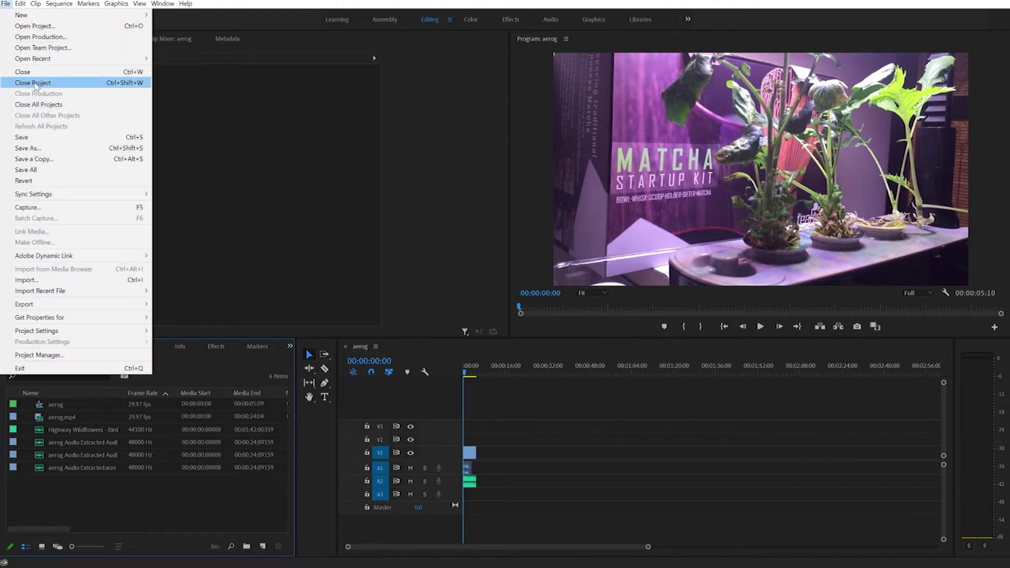
click(159, 527)
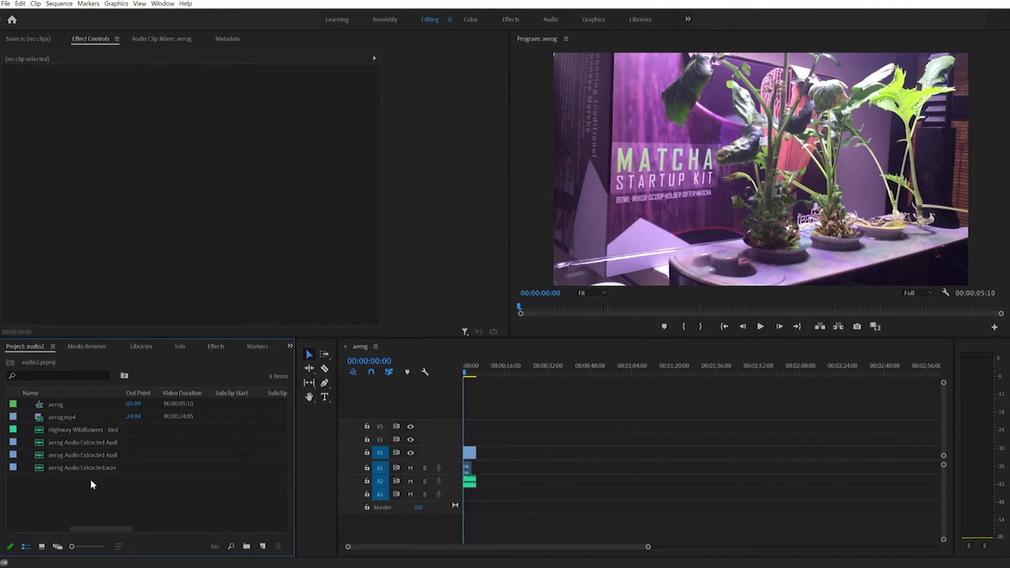
right_click(147, 496)
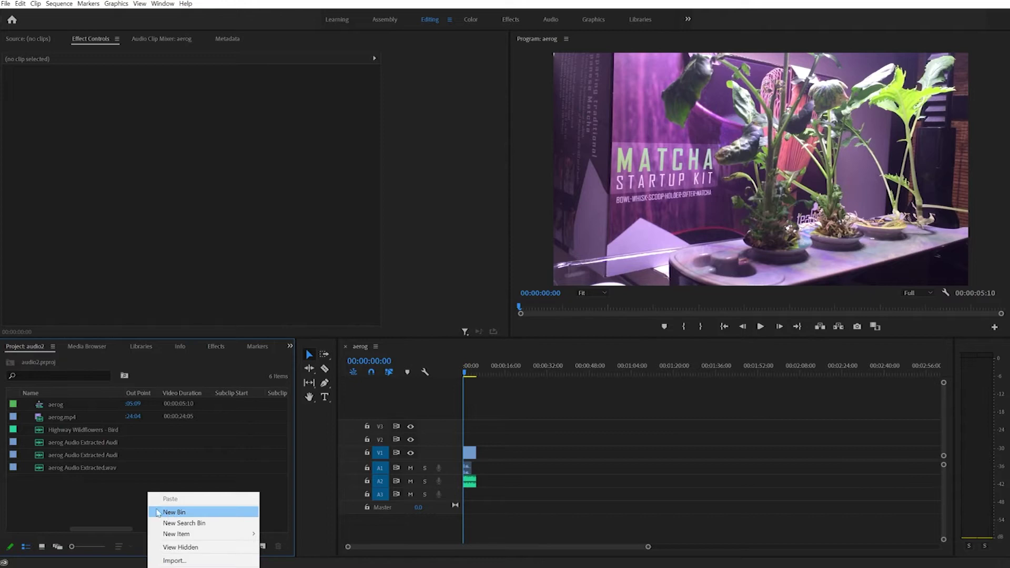
click(131, 501)
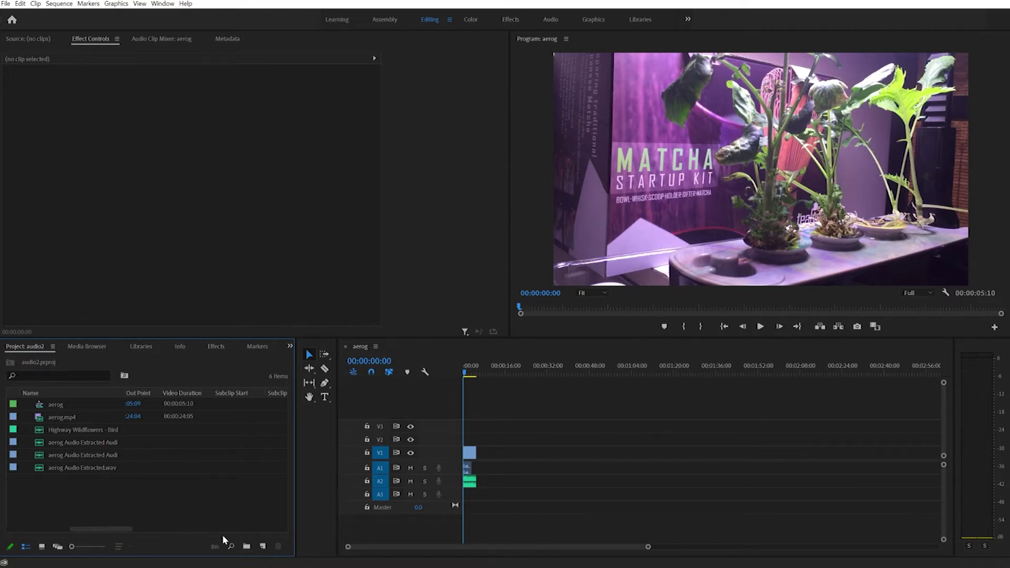
Create a new bin named lesson2 in the audio2 project
click(247, 547)
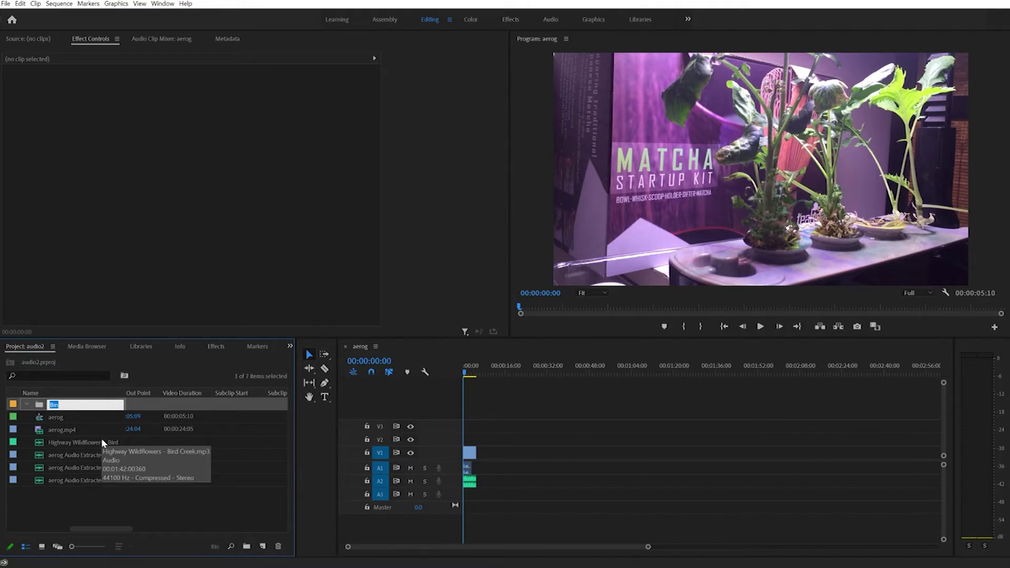
text(lesson2)
key(Tab)
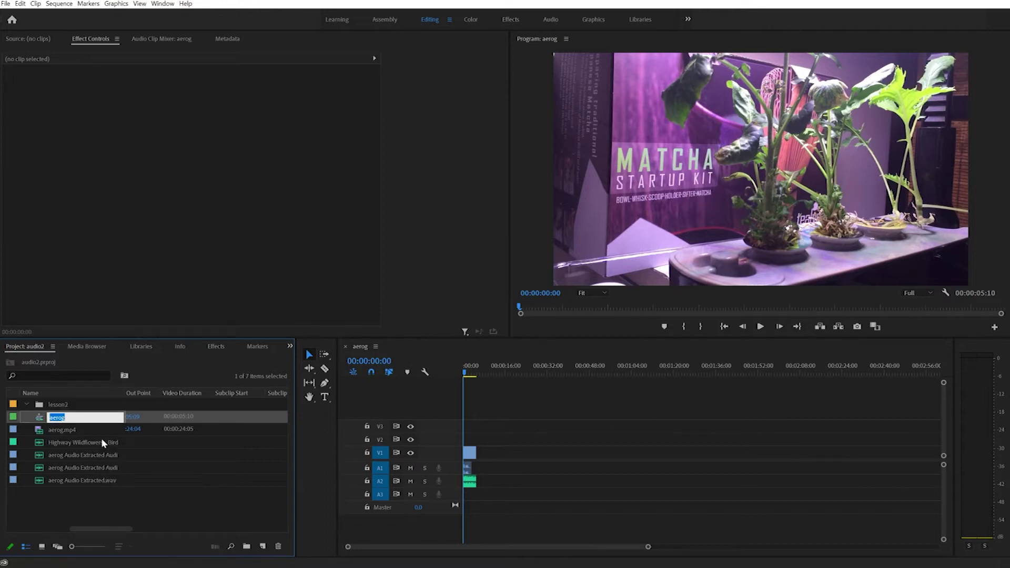
click(182, 503)
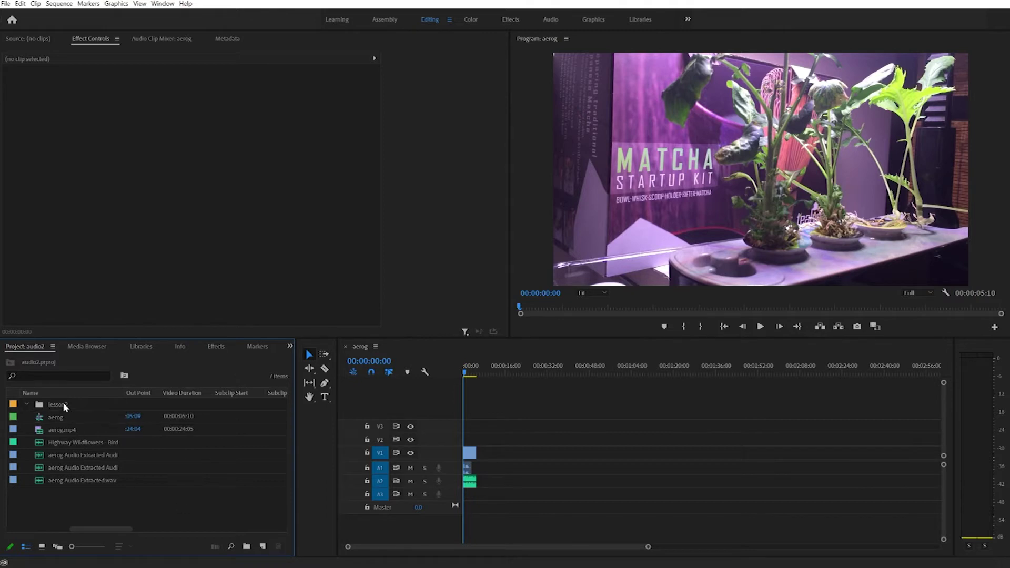
Open the lesson2 bin and import the video clips from the 02_audio folder, including aerog_1.mp4, click.mp4 and finalclick.mp4
click(55, 403)
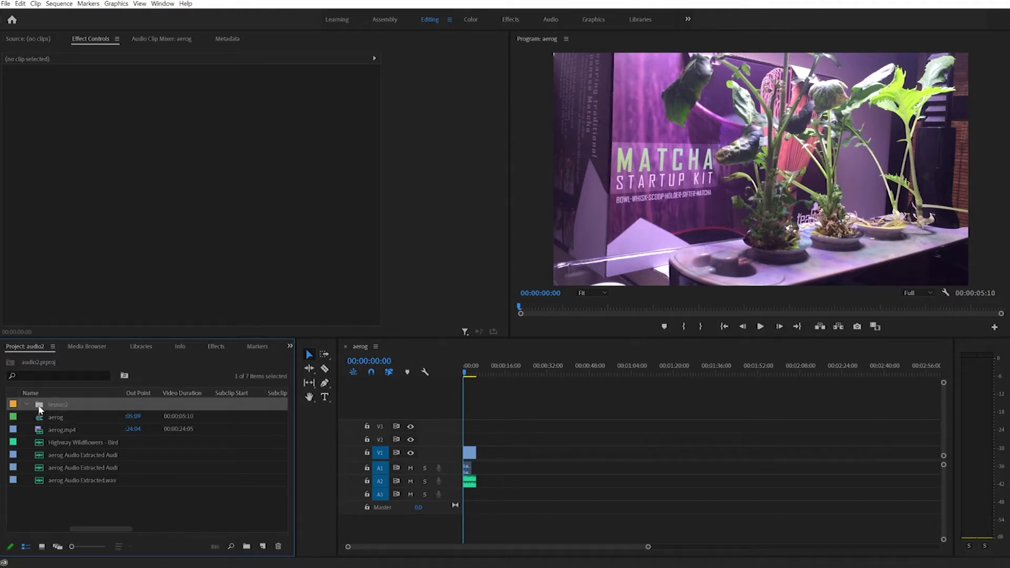
double_click(44, 406)
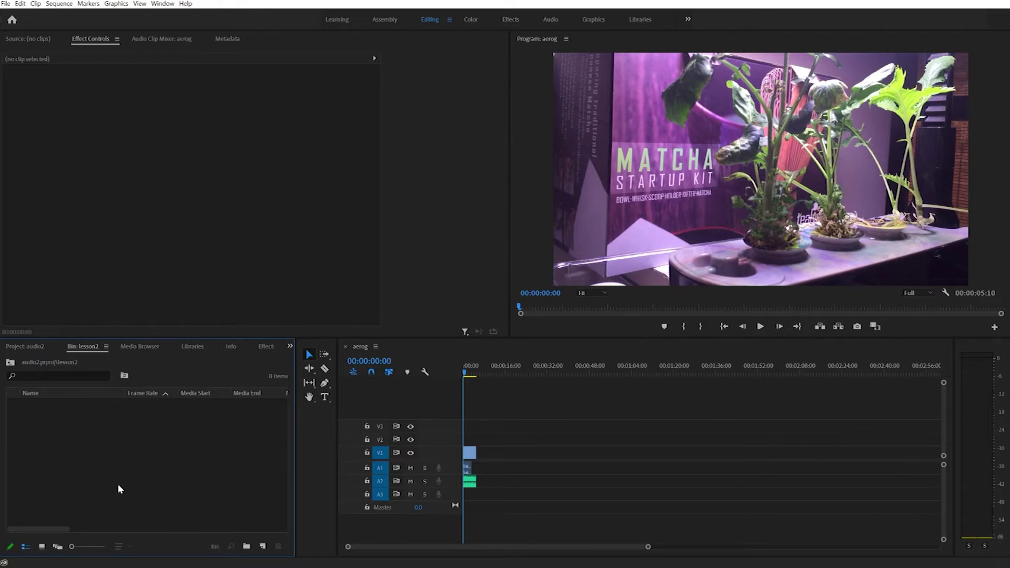
click(10, 362)
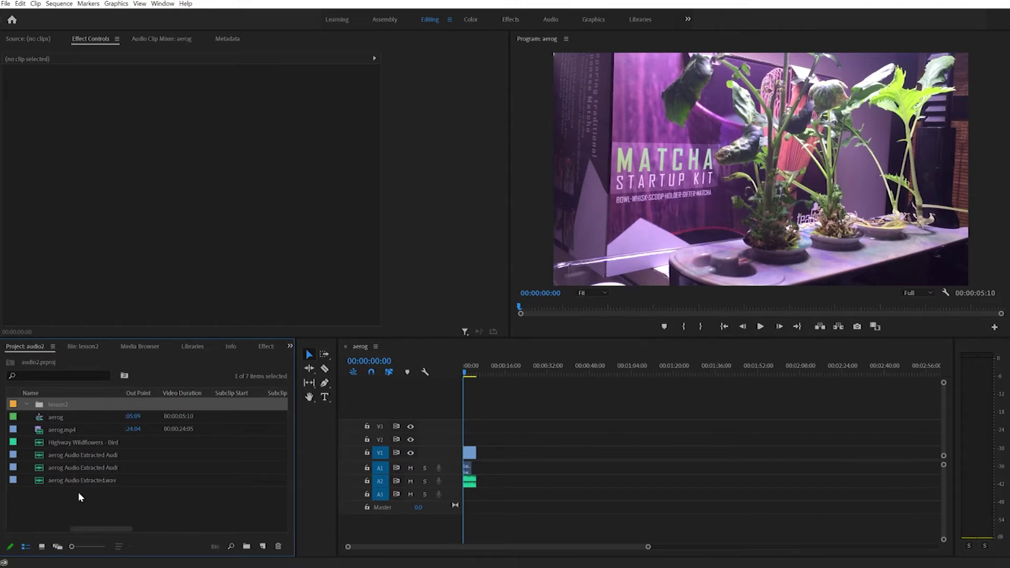
double_click(42, 408)
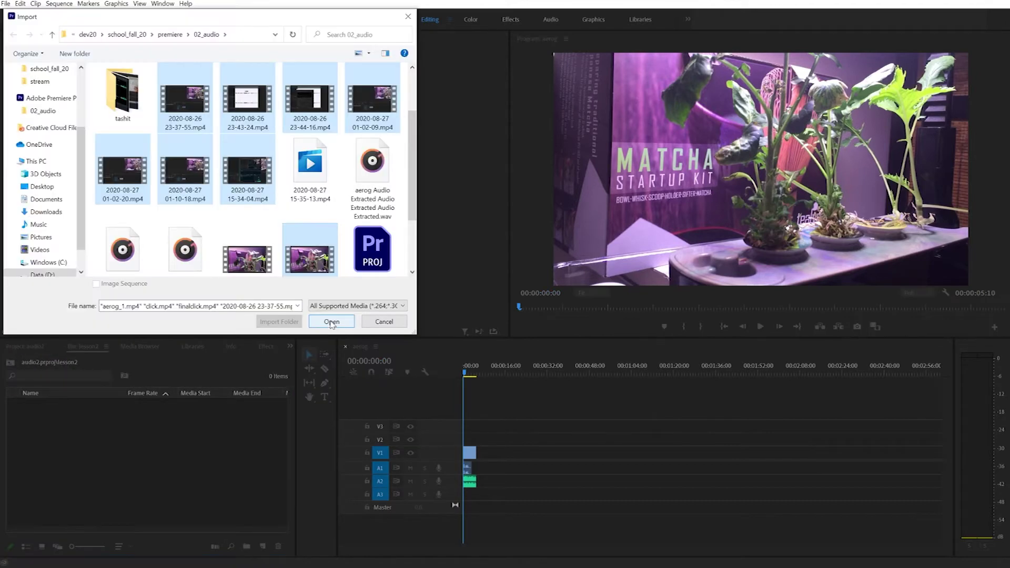
click(331, 320)
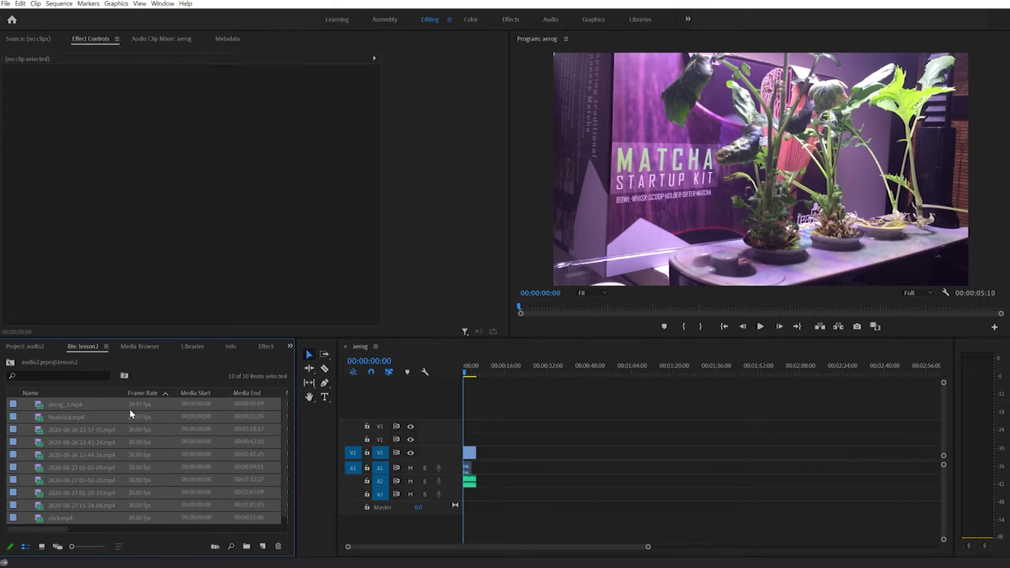
Examine the imported clips as thumbnails and in list view, including their frame rate, media duration and video duration columns
click(111, 405)
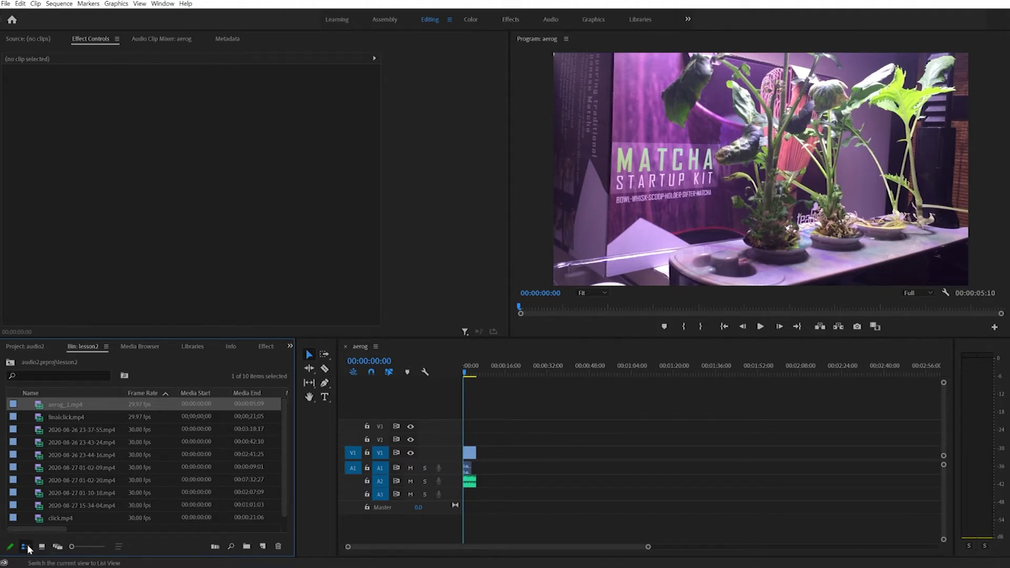
click(43, 492)
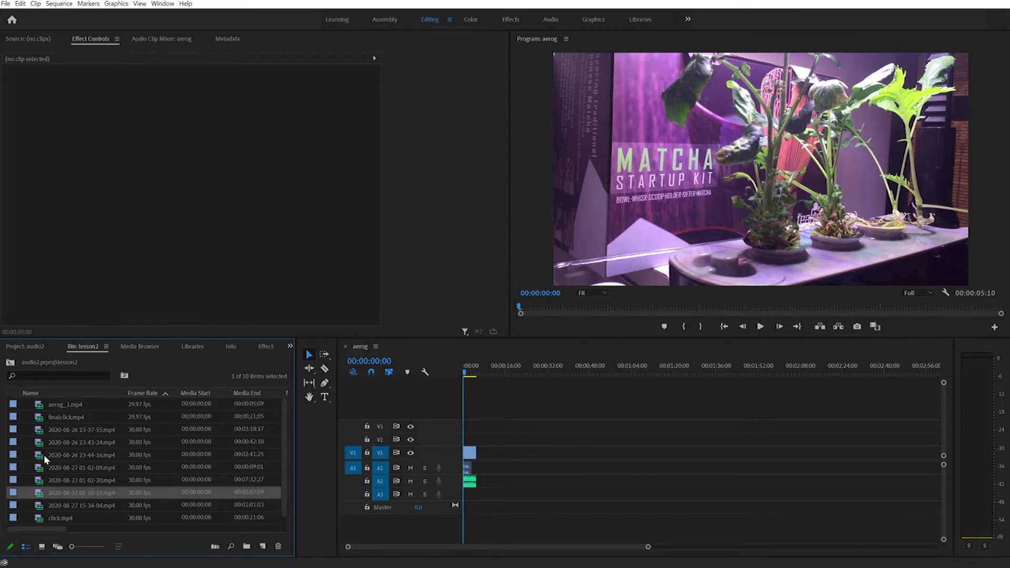
click(42, 547)
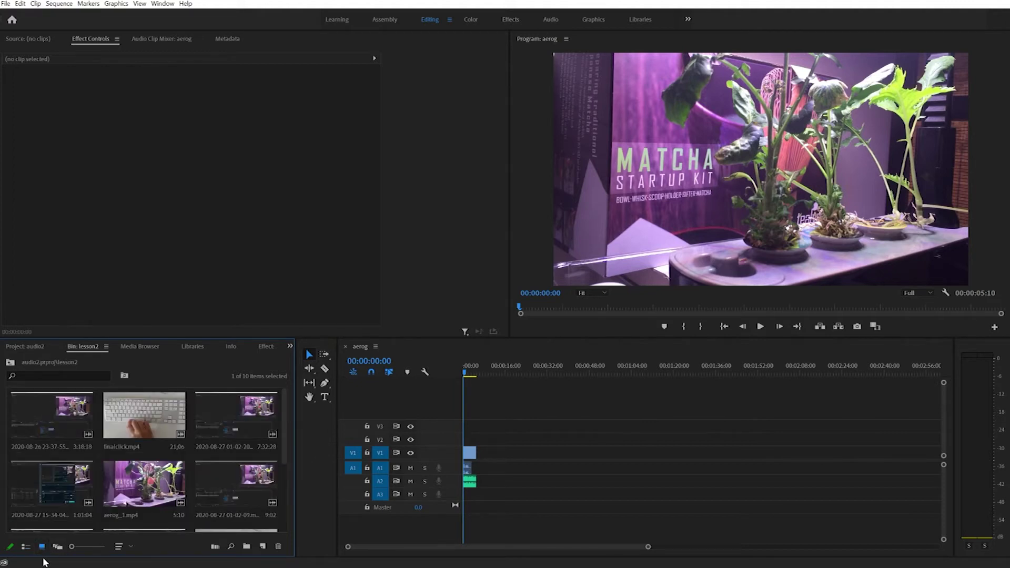
click(26, 547)
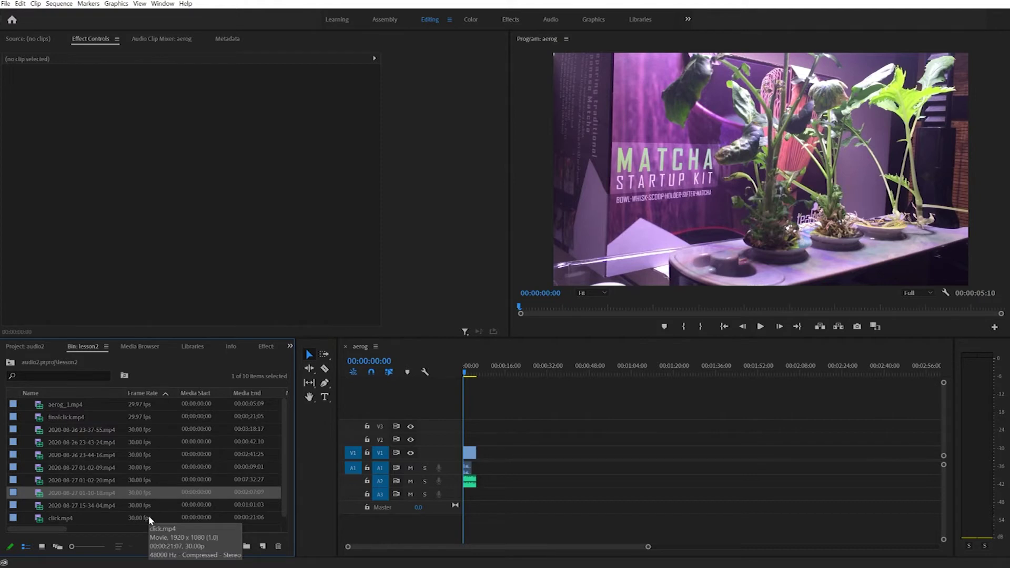
drag(58, 529, 87, 532)
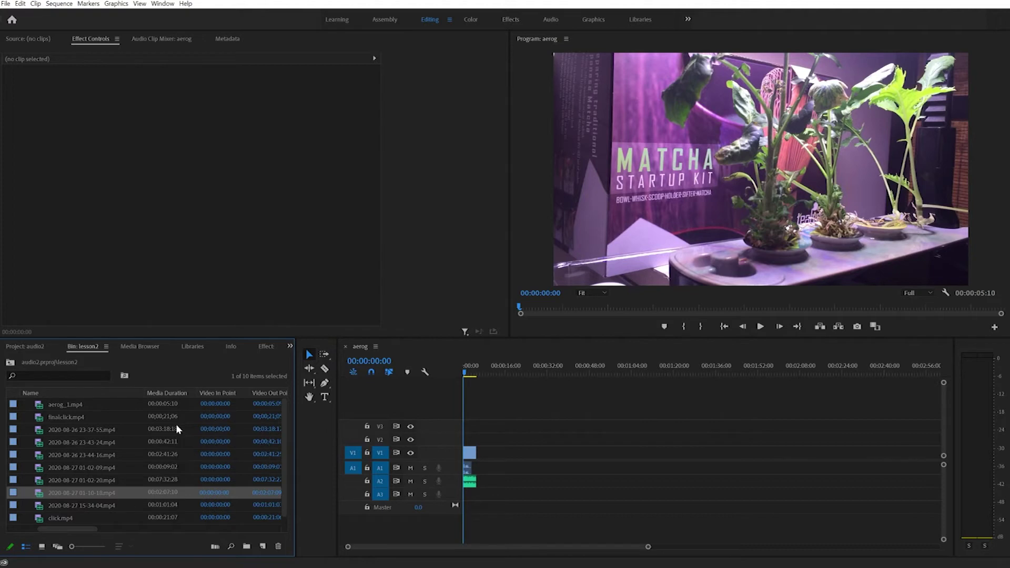
click(100, 480)
mouse_move(36, 527)
mouse_down()
mouse_move(255, 545)
mouse_move(23, 532)
mouse_up()
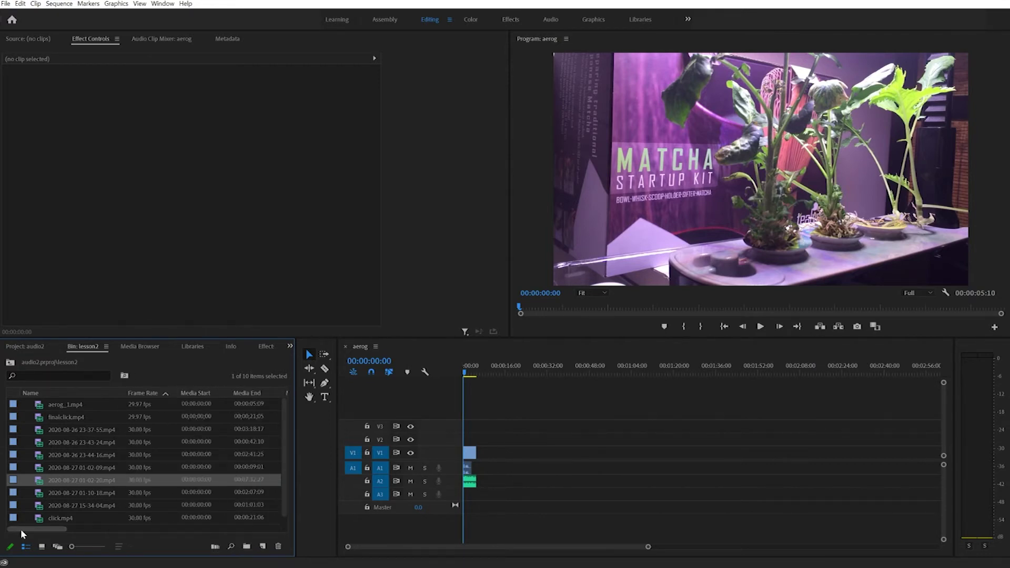
drag(21, 529, 87, 533)
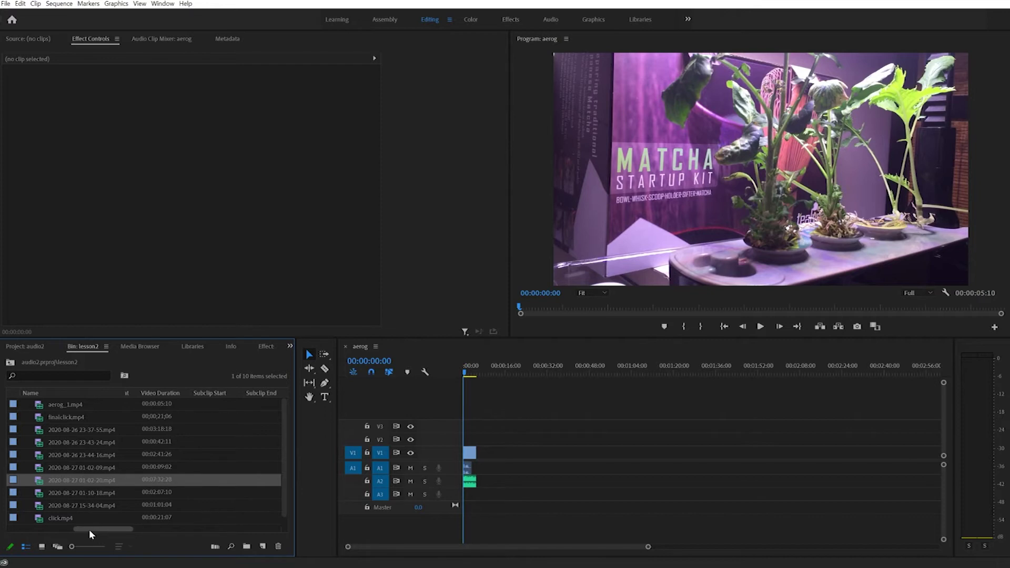
drag(89, 528, 31, 529)
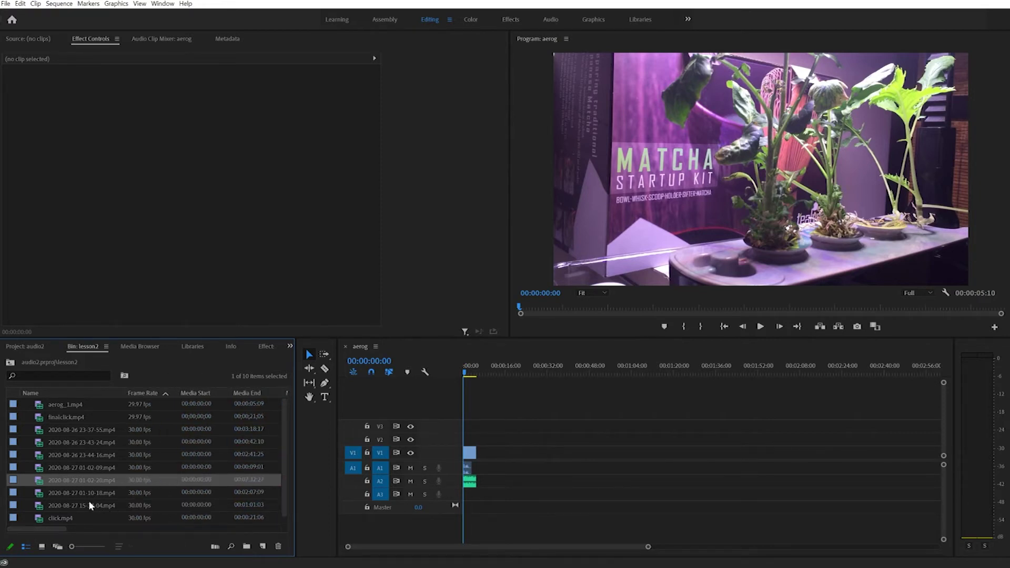
Create a new sequence named lesson-2a in the lesson2 bin with the HDV 1080p30 preset
click(263, 547)
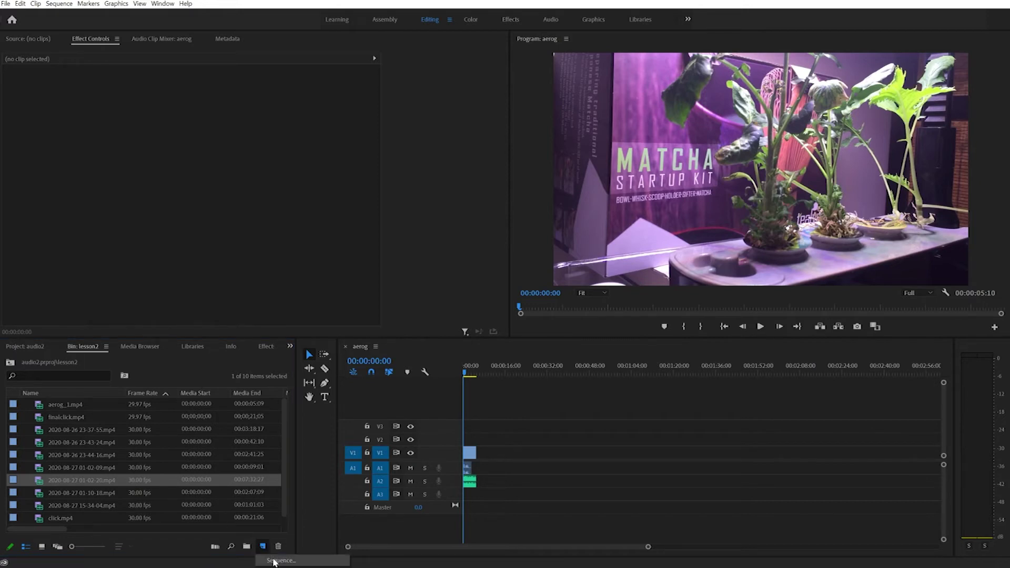
click(51, 527)
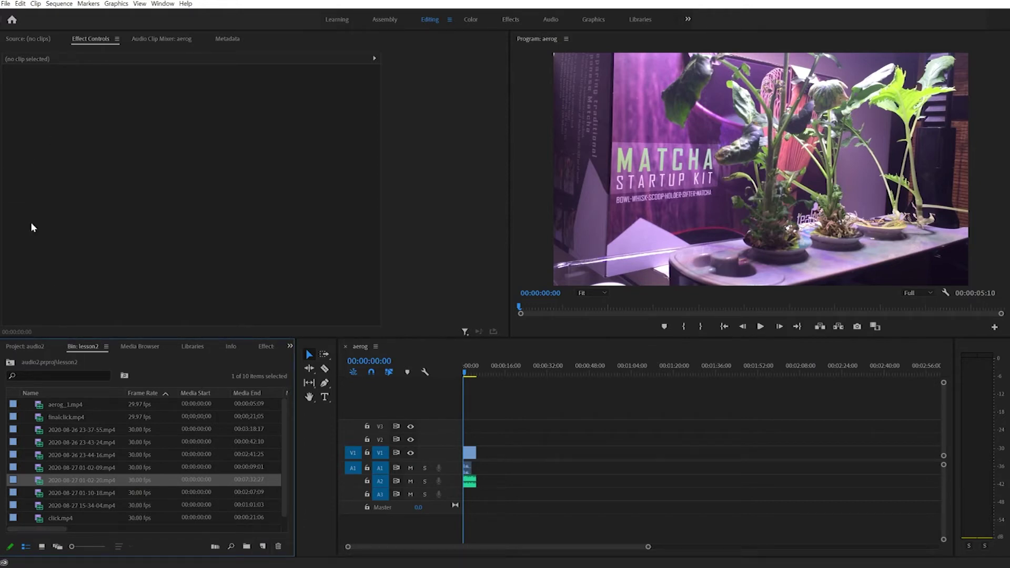
click(6, 3)
mouse_move(138, 16)
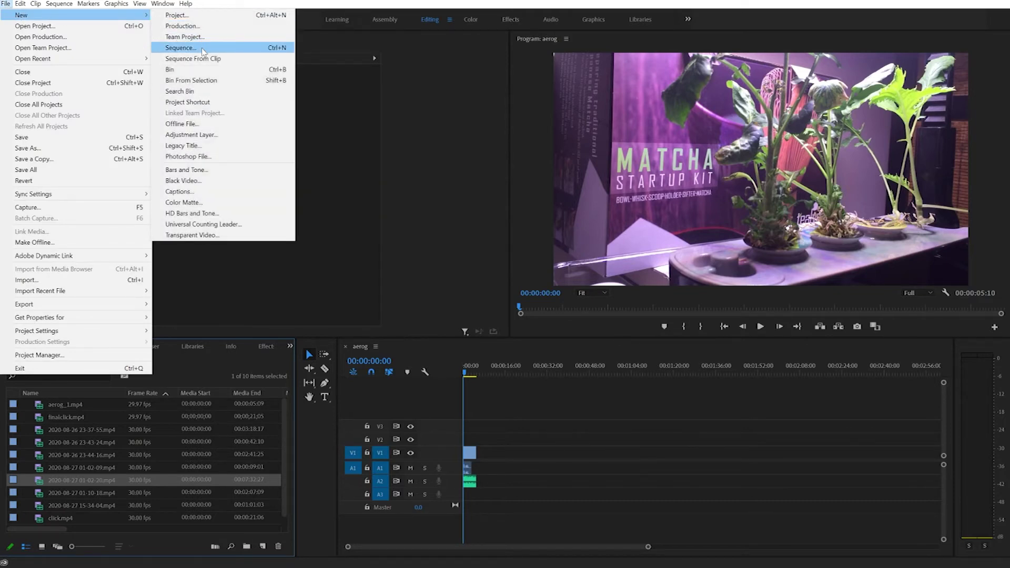
click(179, 47)
text(less)
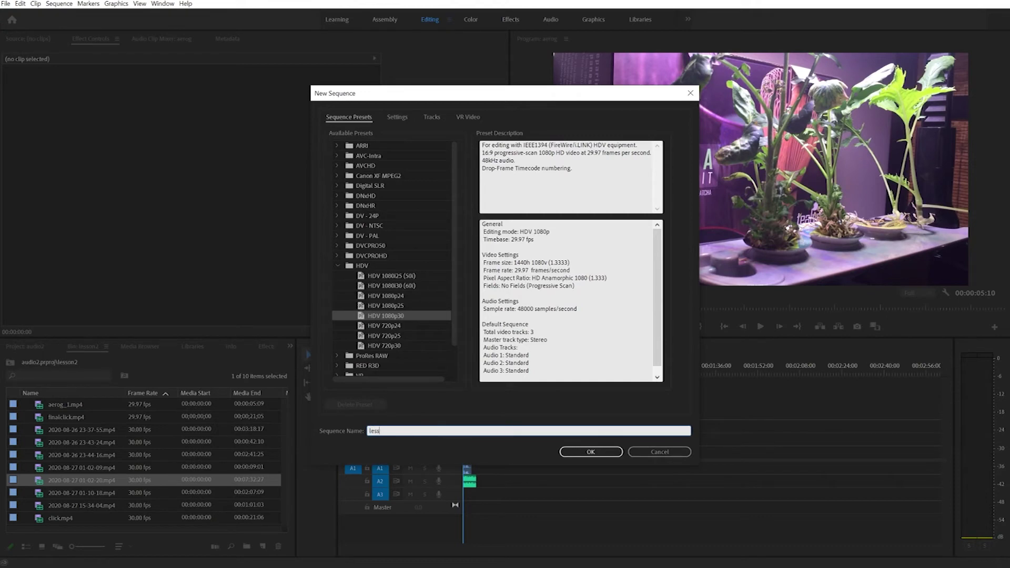
text(on-2a)
click(602, 455)
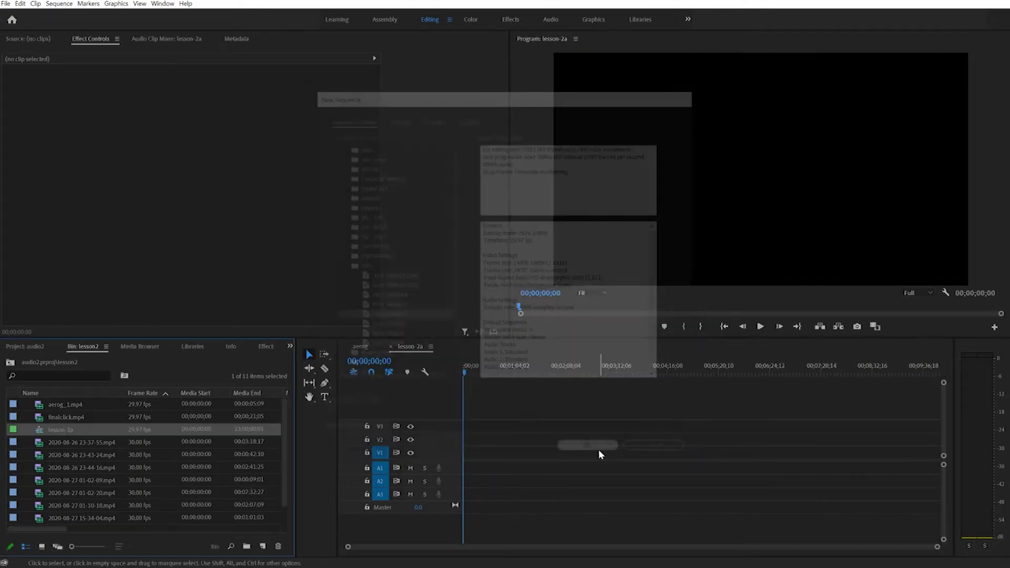
Open the lesson-2a sequence and switch back and forth between it and the aerog sequence in the timeline
double_click(42, 429)
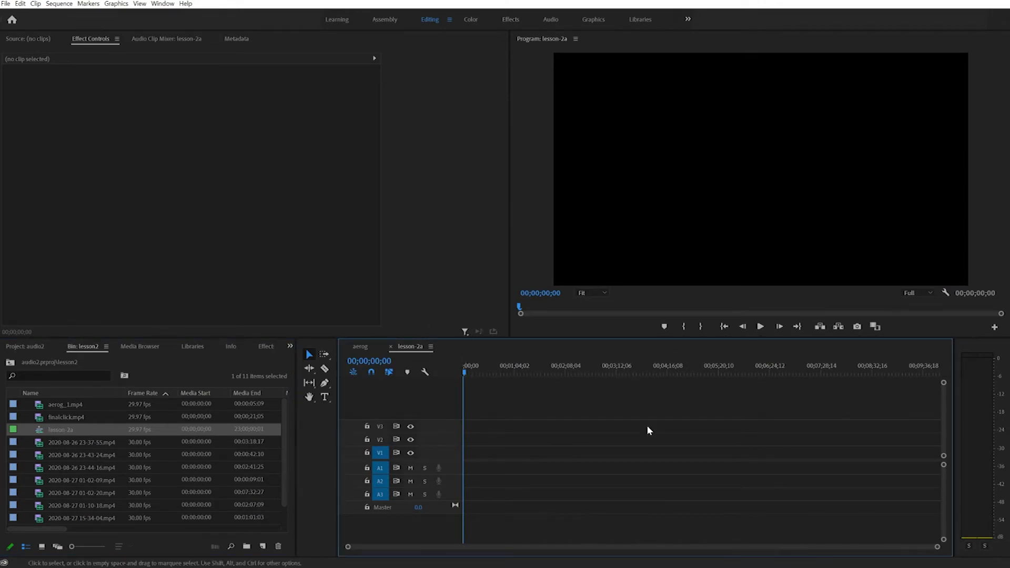
click(358, 348)
click(413, 347)
click(363, 347)
click(406, 347)
click(378, 348)
click(402, 347)
Close both open sequences in the timeline and reopen only lesson-2a
click(346, 347)
click(345, 347)
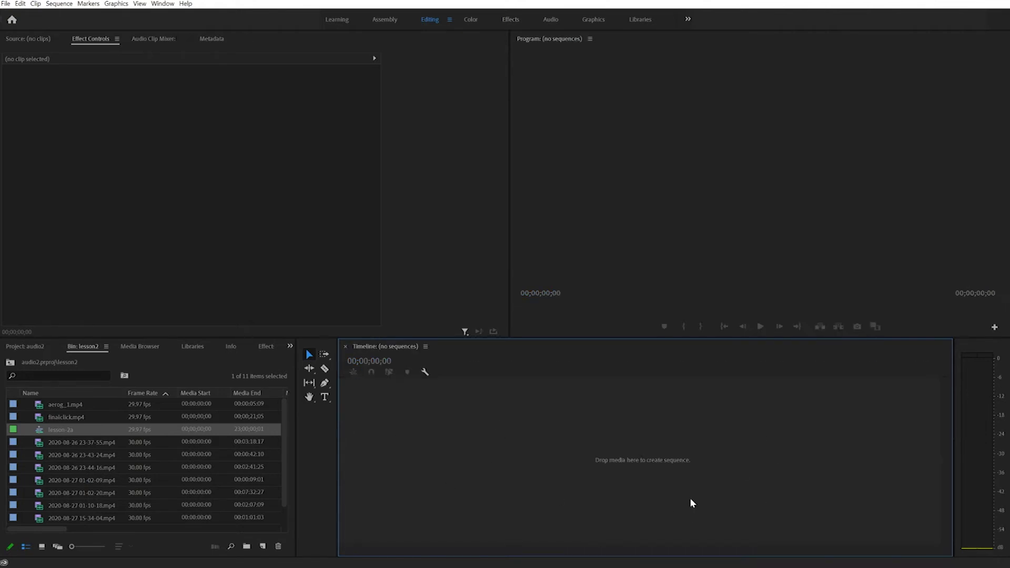
double_click(40, 431)
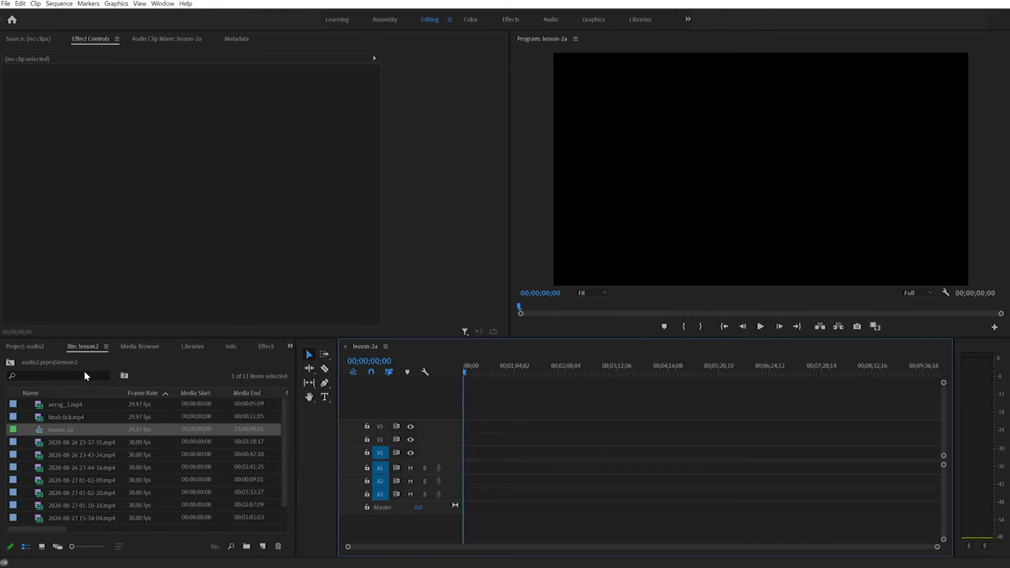
Go back up from the lesson2 bin to the project's root level and browse its items
click(11, 362)
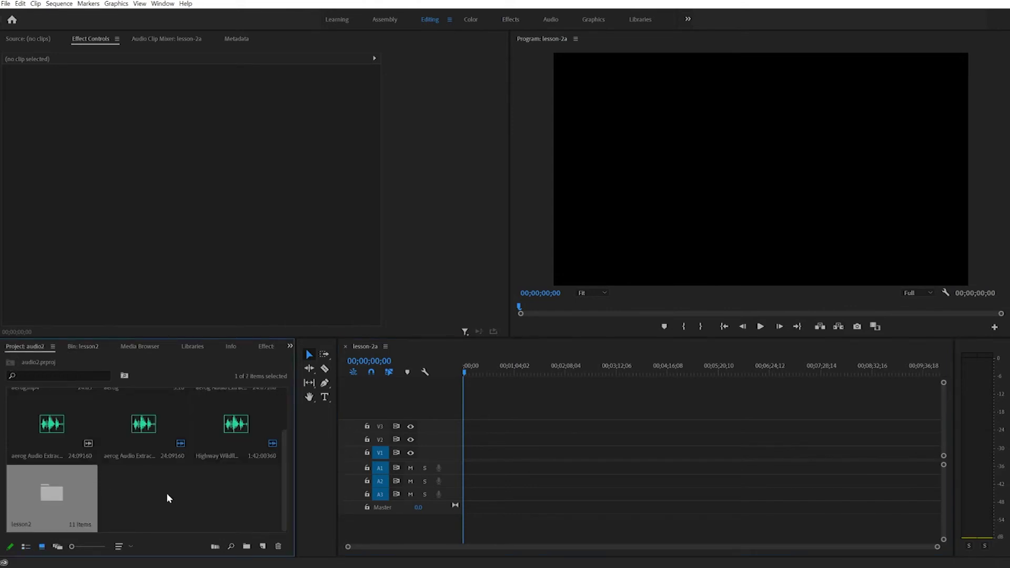
scroll(200, 497, up, 2)
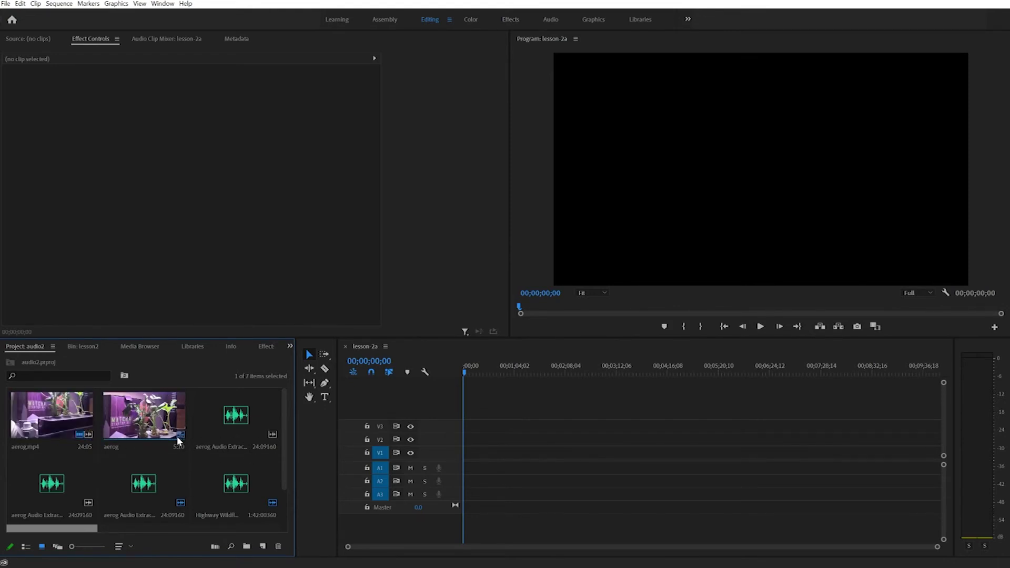
Try copying all clips from the aerog sequence into lesson-2a, and undo the paste
drag(155, 430, 262, 545)
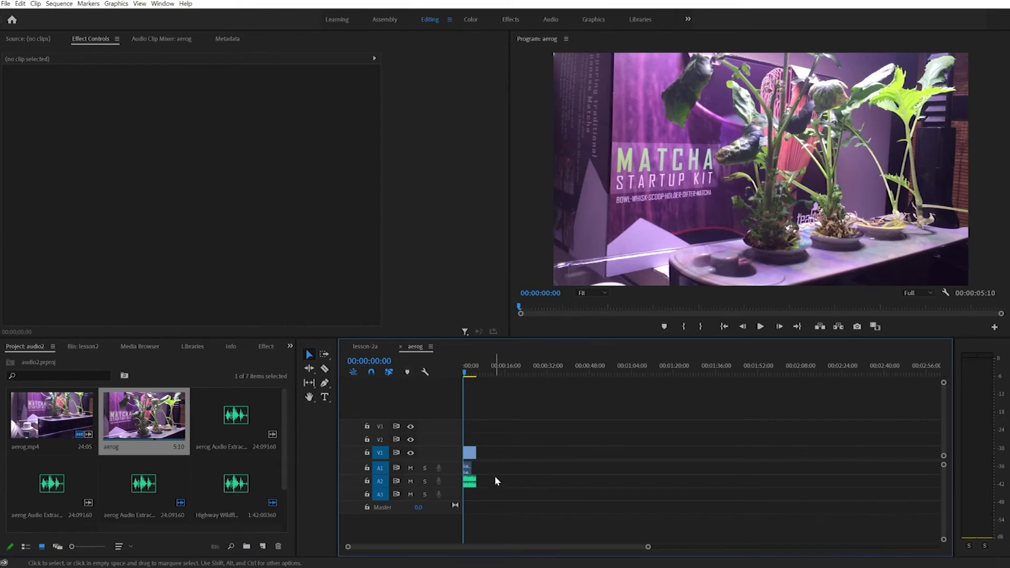
drag(497, 494, 466, 444)
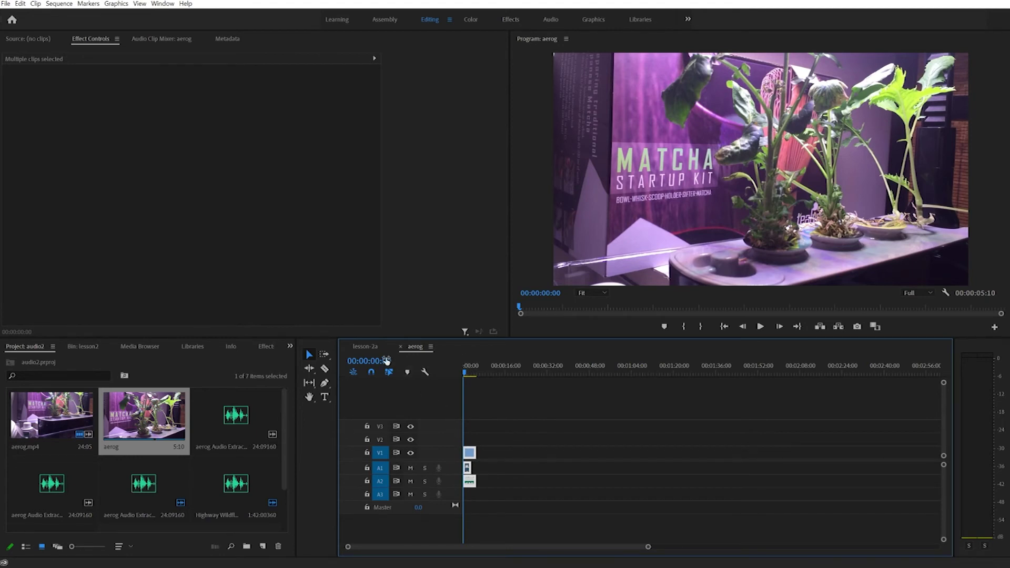
click(365, 346)
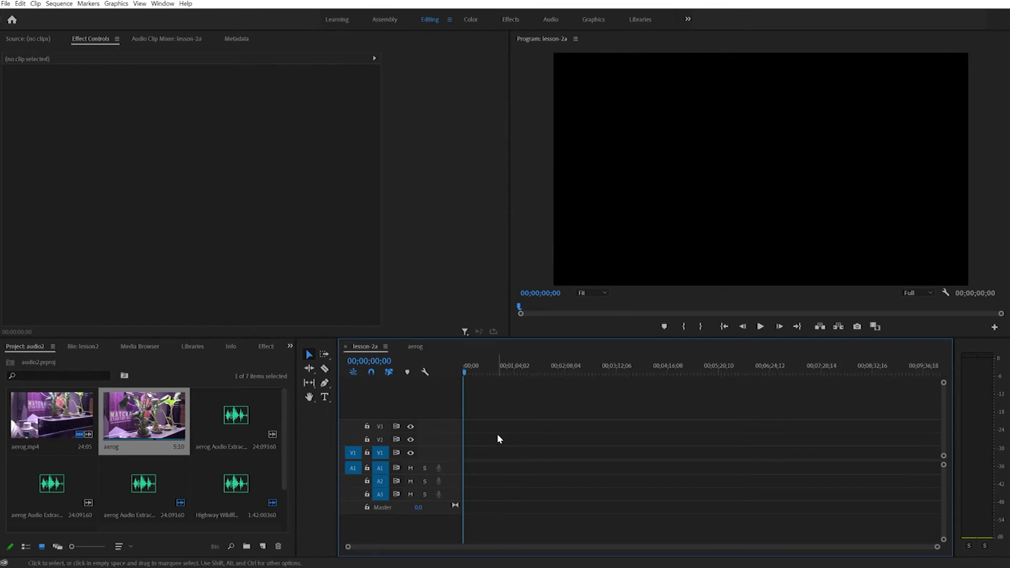
key(ctrl+v)
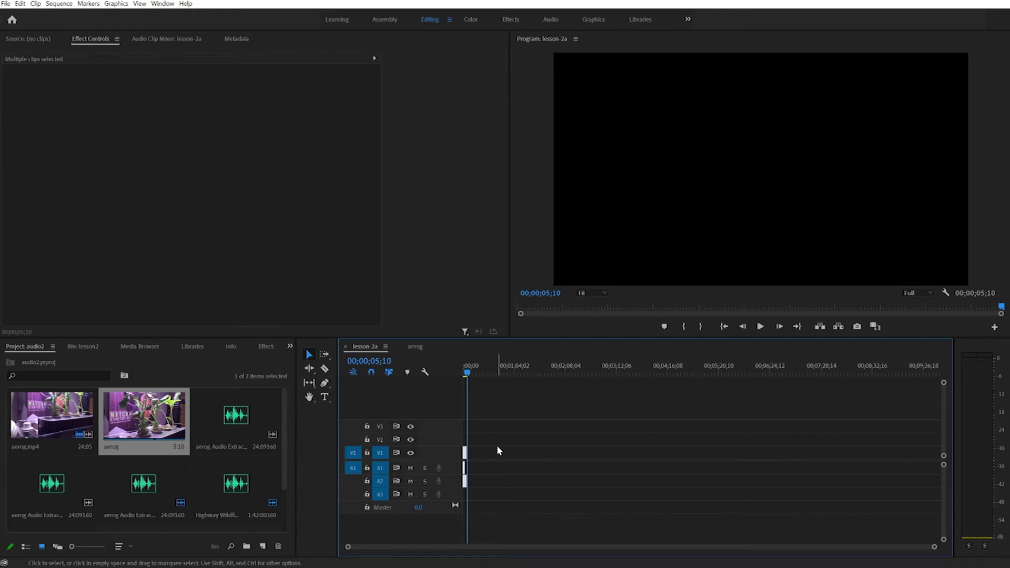
key(ctrl+z)
click(87, 346)
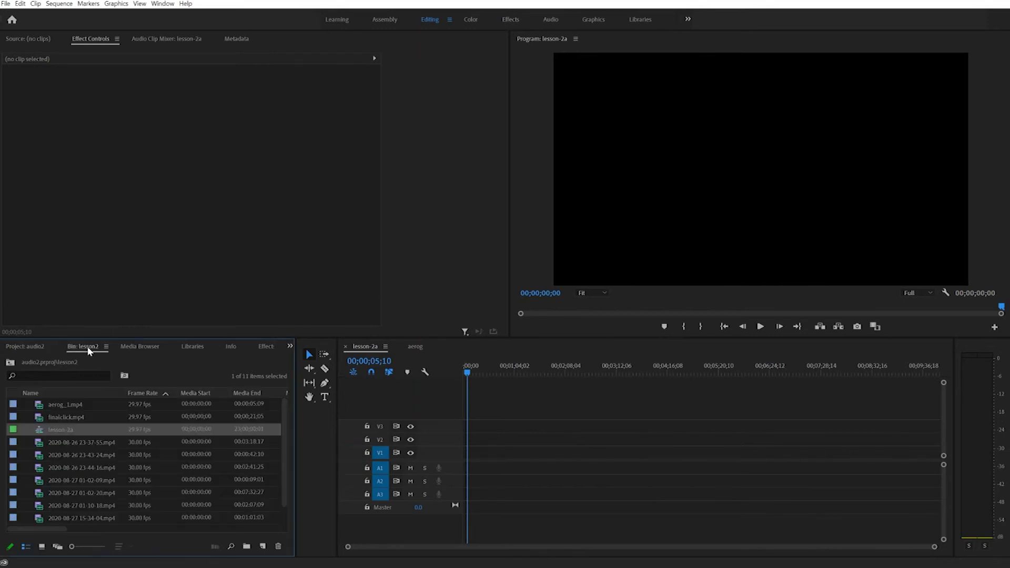
click(43, 468)
drag(43, 465, 468, 464)
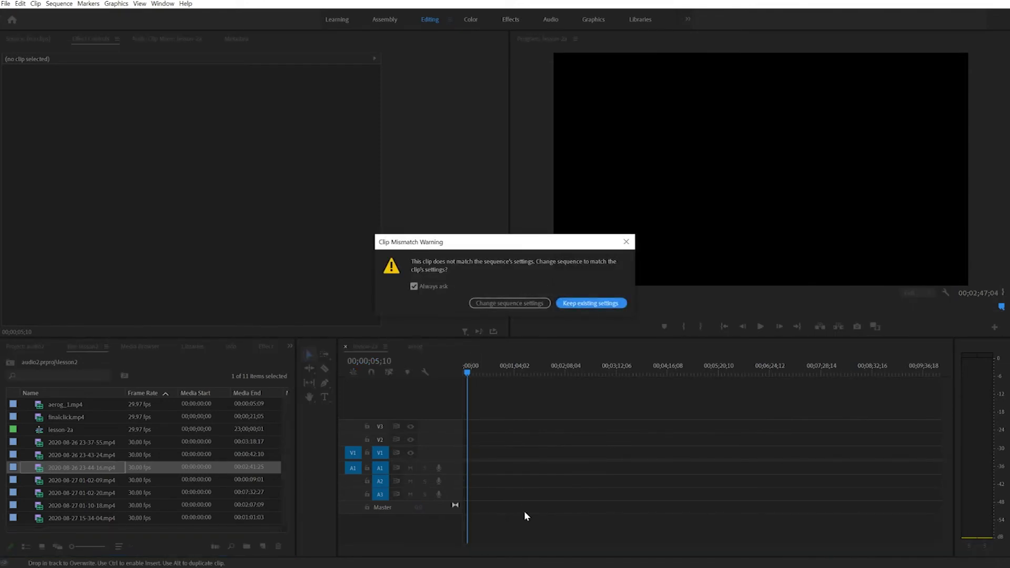
click(588, 305)
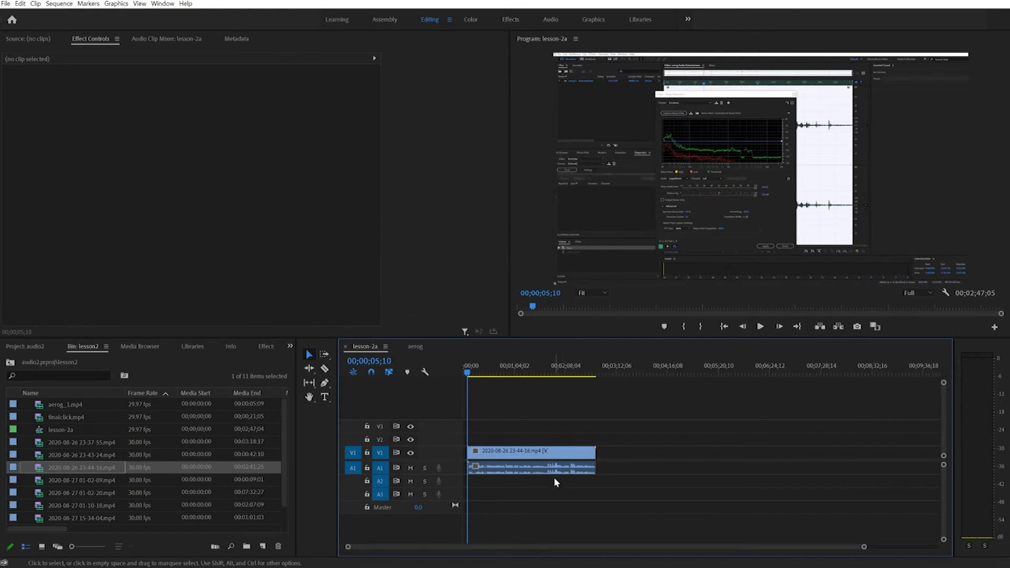
click(79, 480)
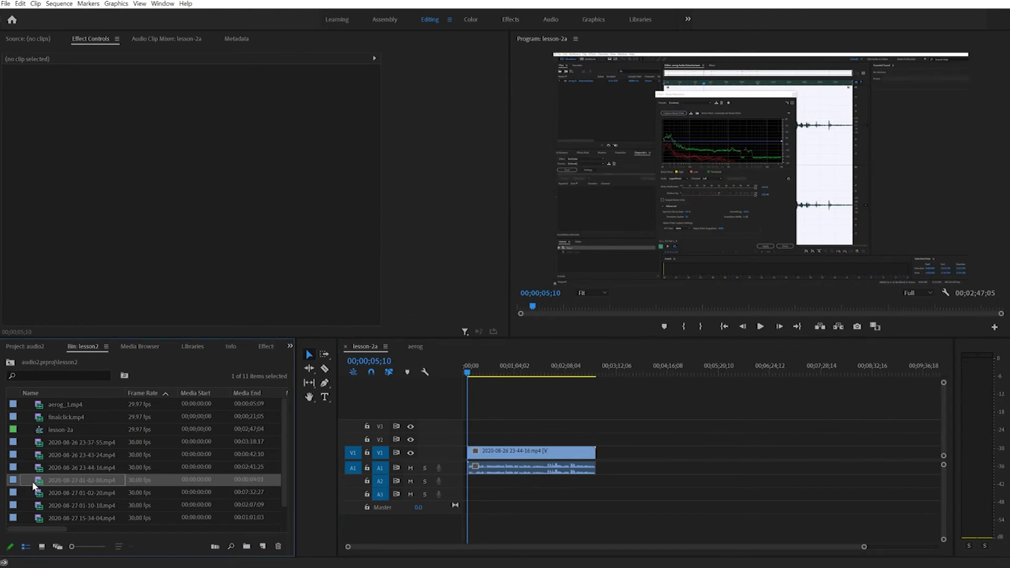
drag(35, 485, 524, 463)
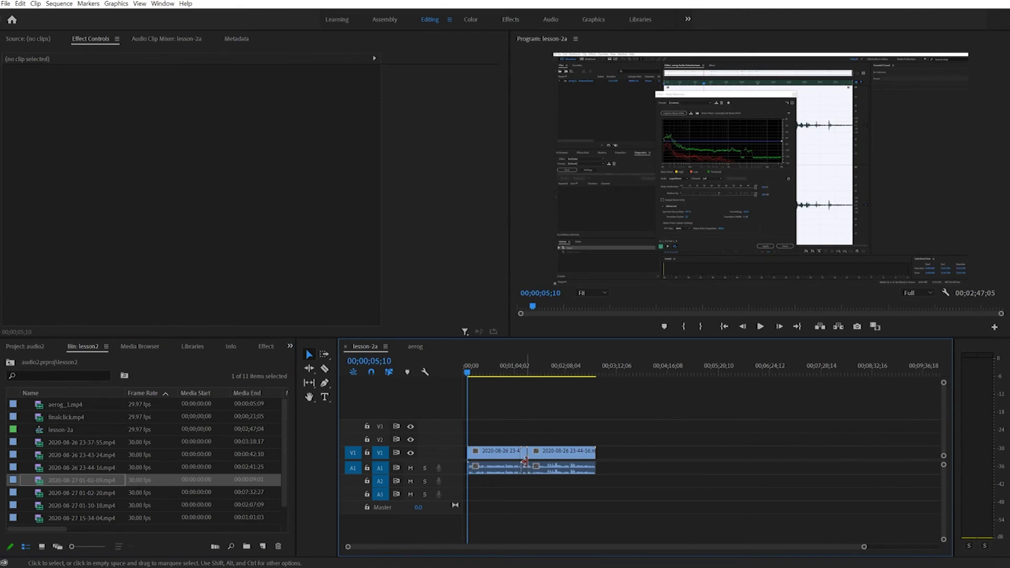
key(ctrl+z)
drag(40, 485, 599, 472)
mouse_move(584, 375)
mouse_down()
mouse_move(597, 375)
mouse_move(576, 376)
mouse_up()
scroll(93, 502, down, 1)
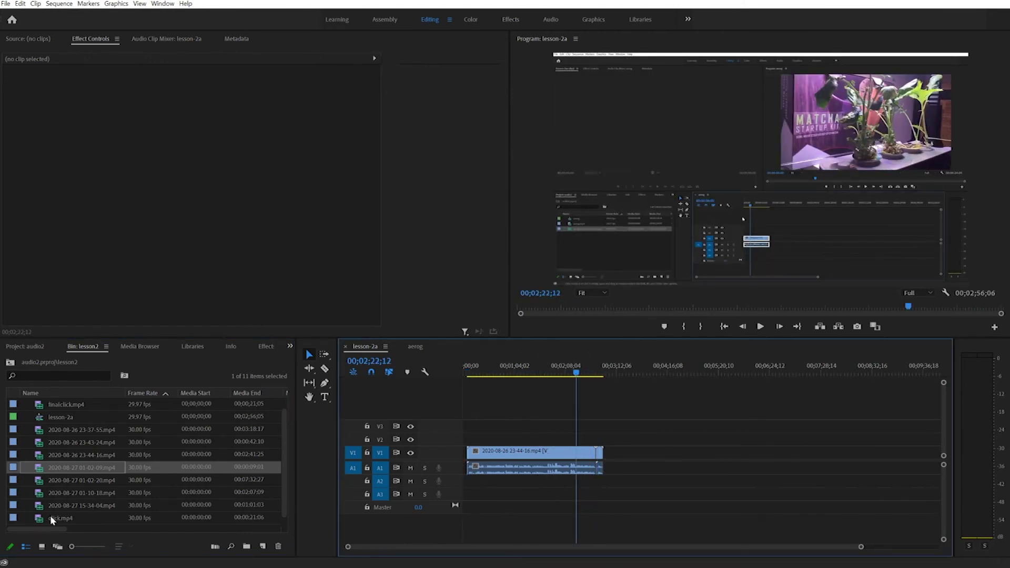
drag(58, 504, 533, 469)
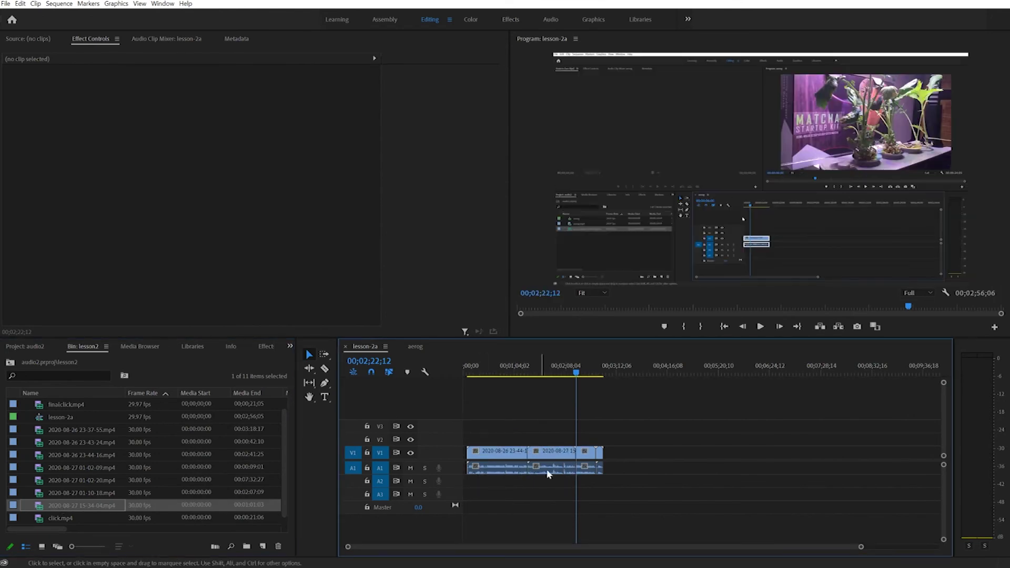
key(ctrl+z)
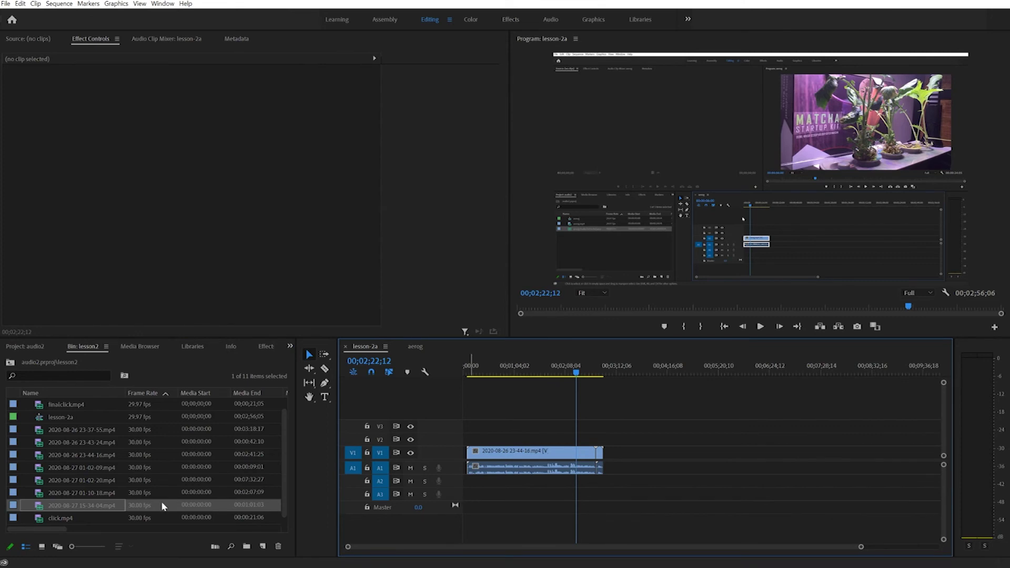
key(ctrl+z)
drag(58, 506, 469, 461)
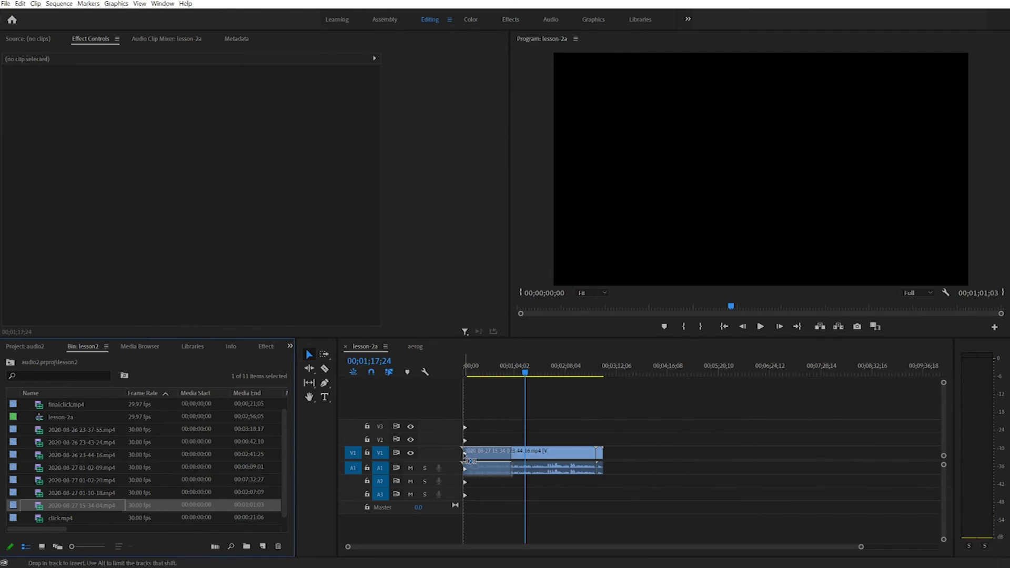
drag(469, 461, 468, 468)
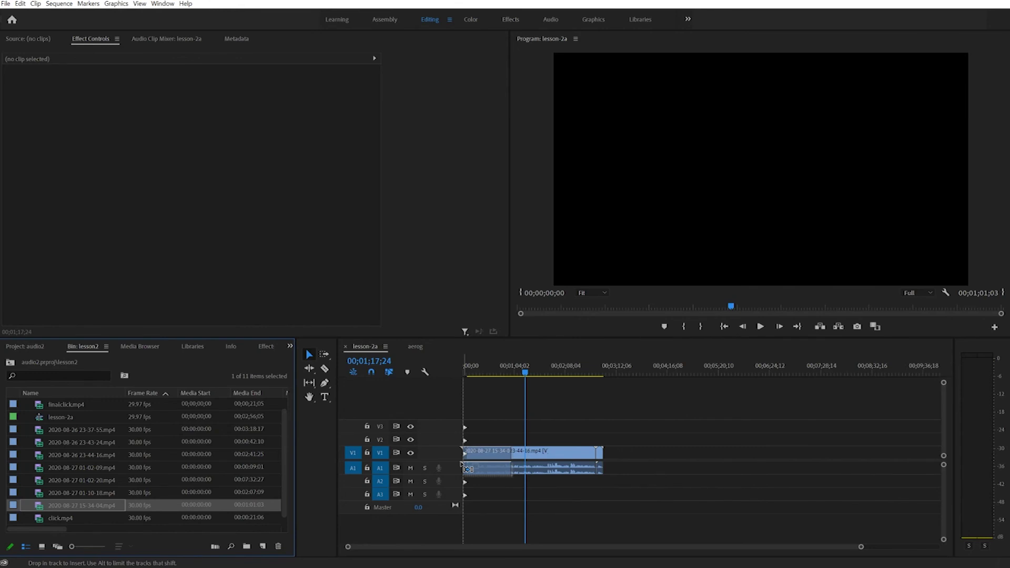
drag(467, 468, 467, 468)
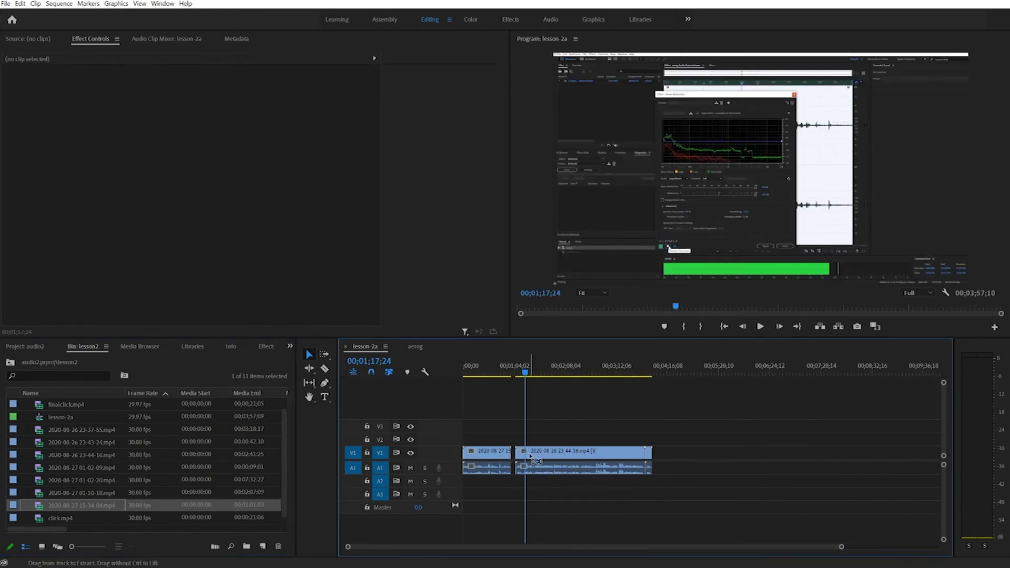
click(513, 459)
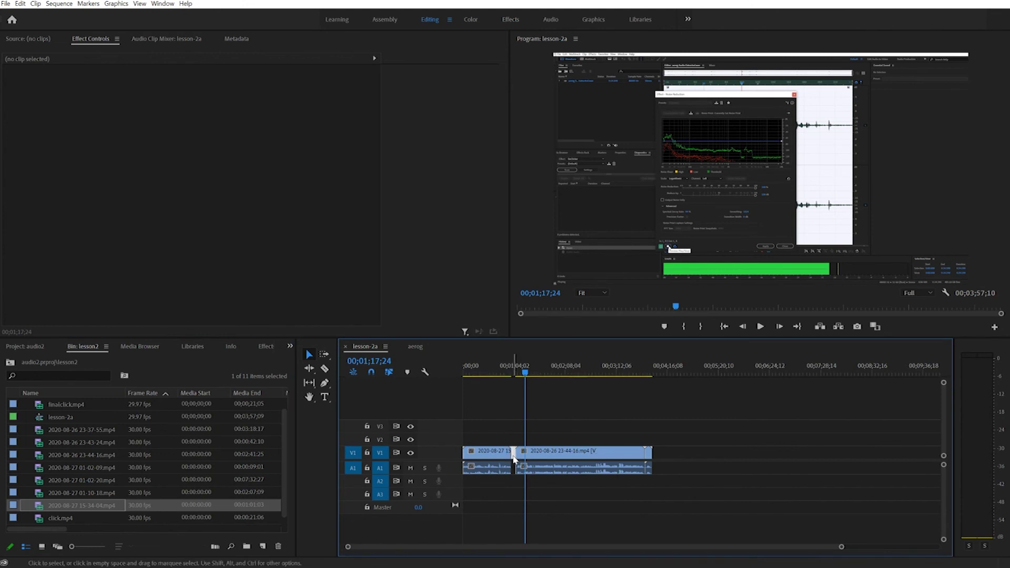
drag(514, 458, 519, 459)
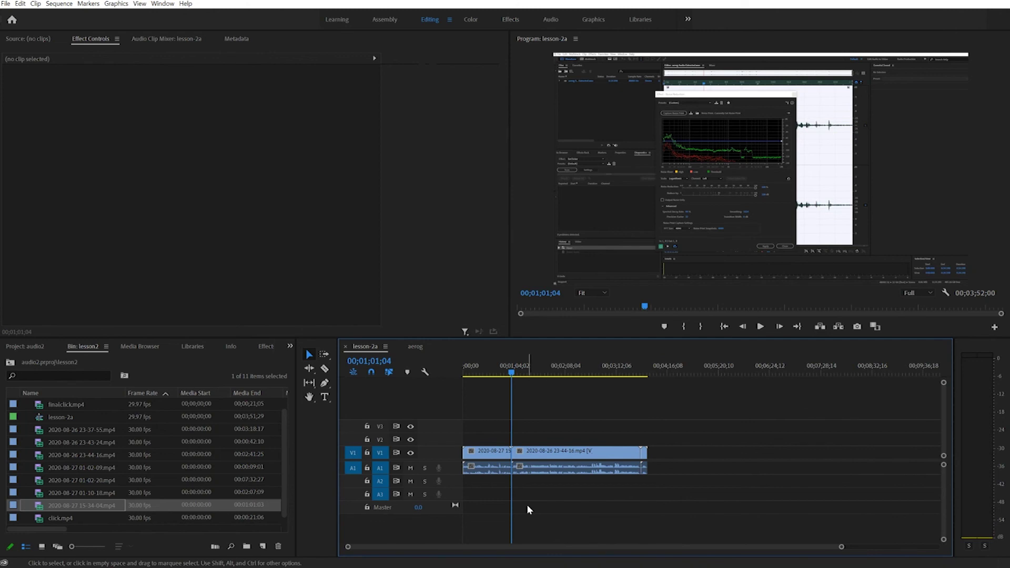
drag(504, 495, 475, 434)
key(Delete)
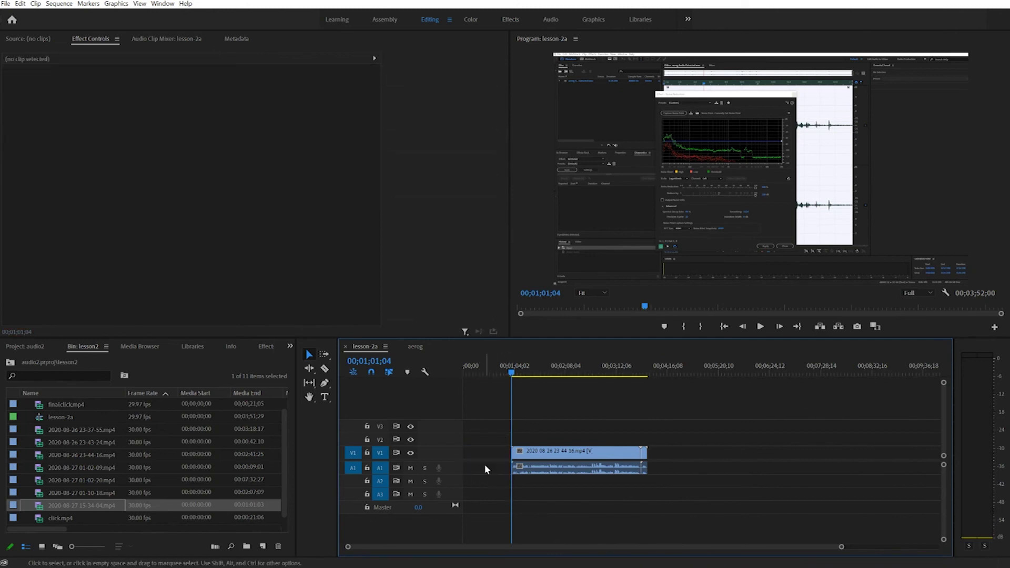
drag(62, 506, 468, 459)
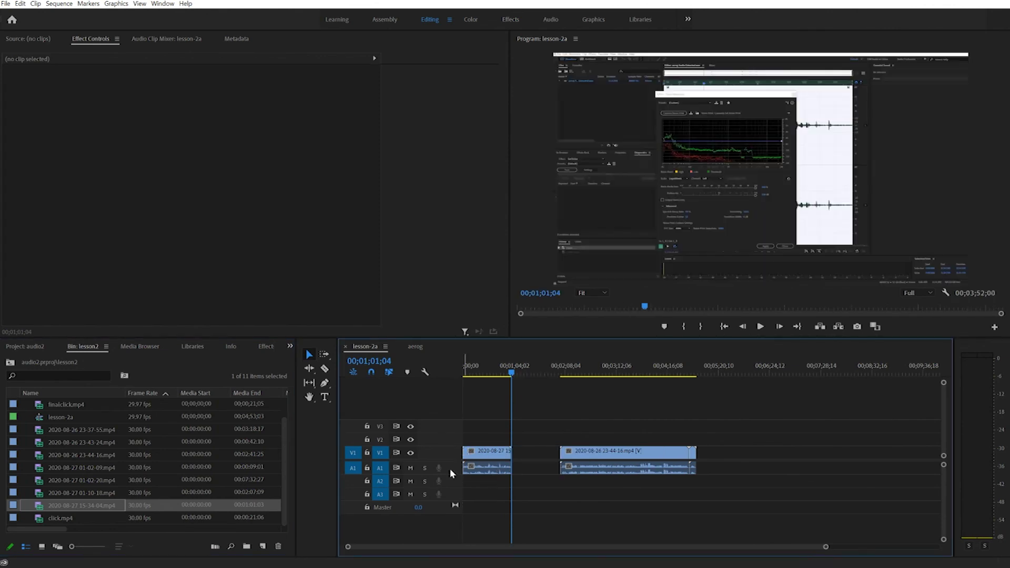
key(ctrl+z)
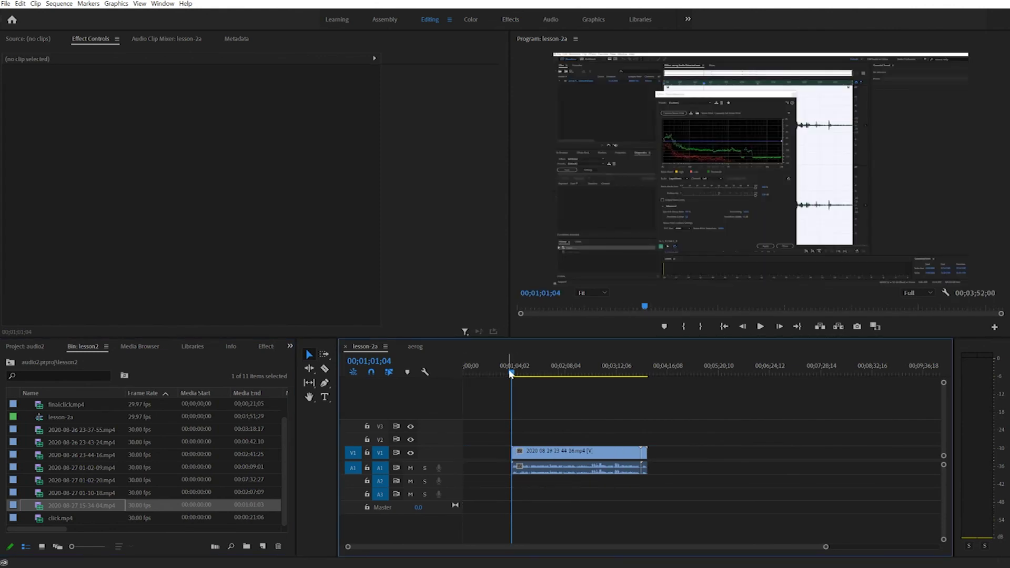
Move both remaining clips about 38 seconds earlier on the timeline, keeping a shorter gap before them
drag(662, 495, 524, 460)
click(522, 524)
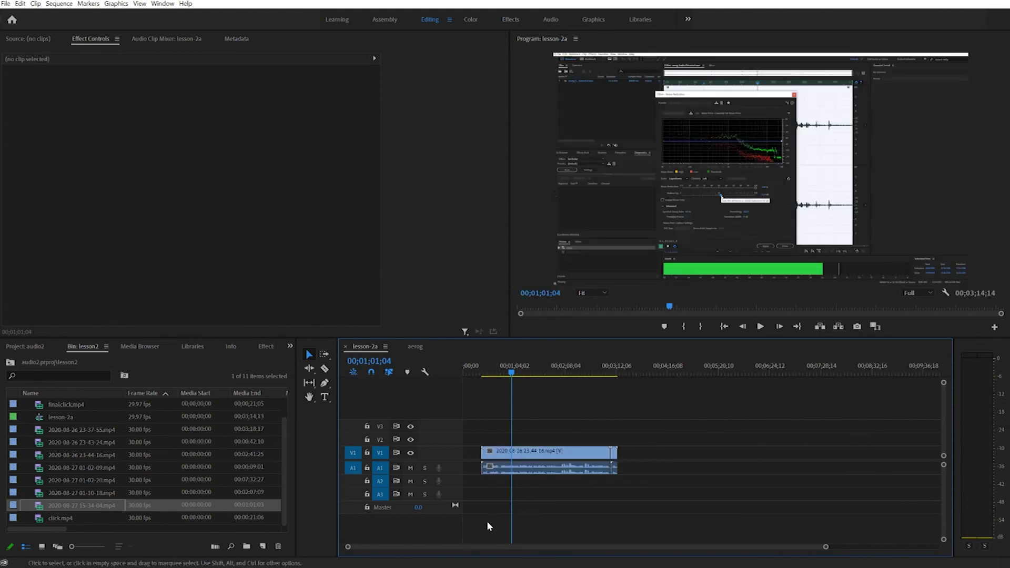
mouse_move(41, 509)
mouse_down()
mouse_move(479, 465)
mouse_move(466, 467)
mouse_up()
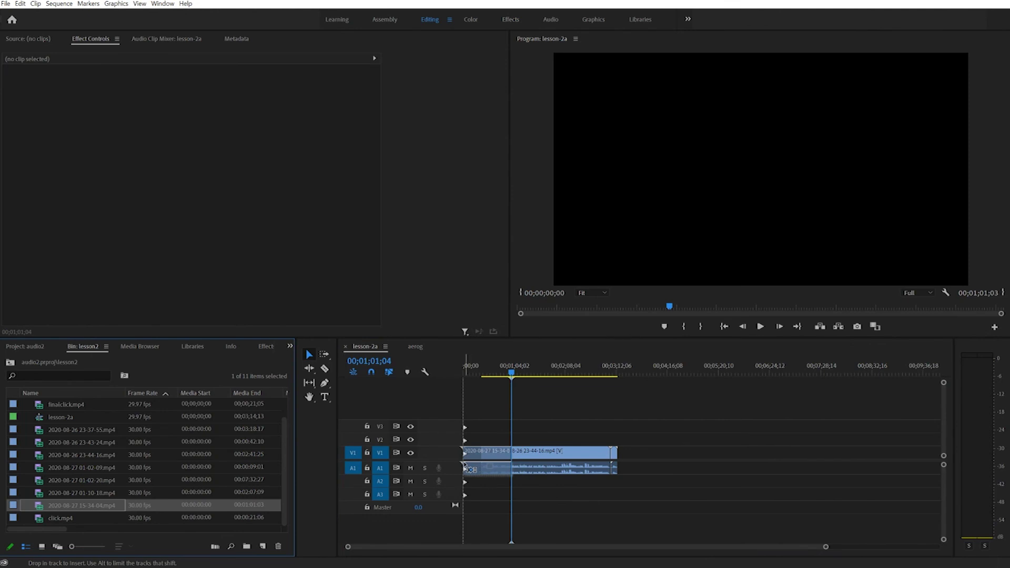
drag(466, 467, 465, 464)
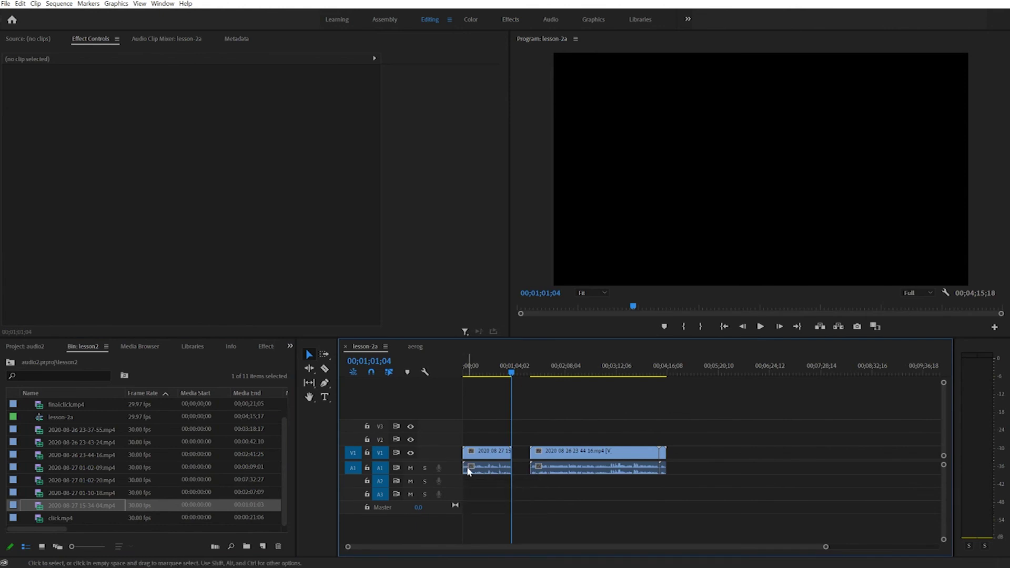
key(ctrl+z)
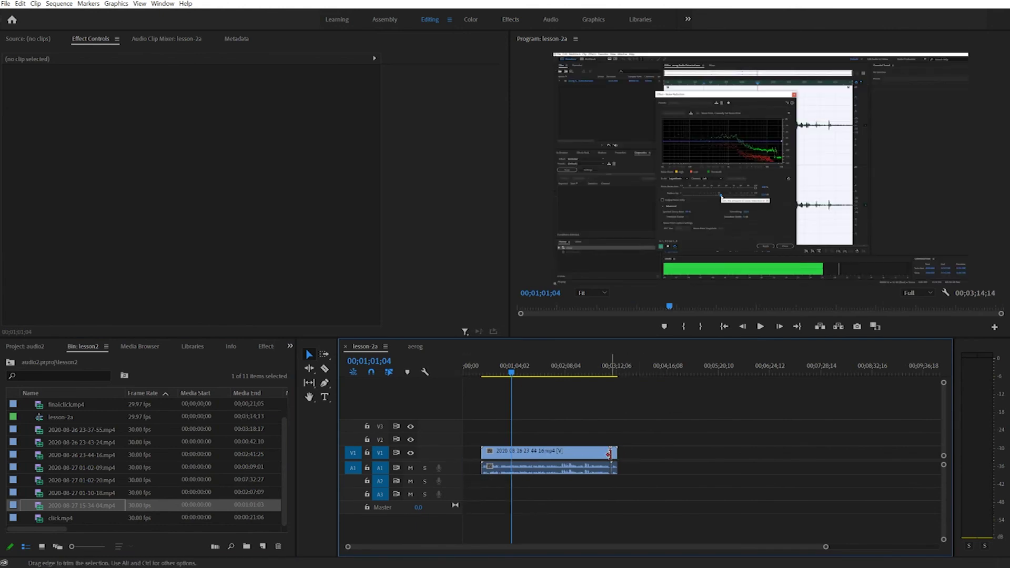
drag(649, 483, 629, 453)
drag(39, 505, 611, 464)
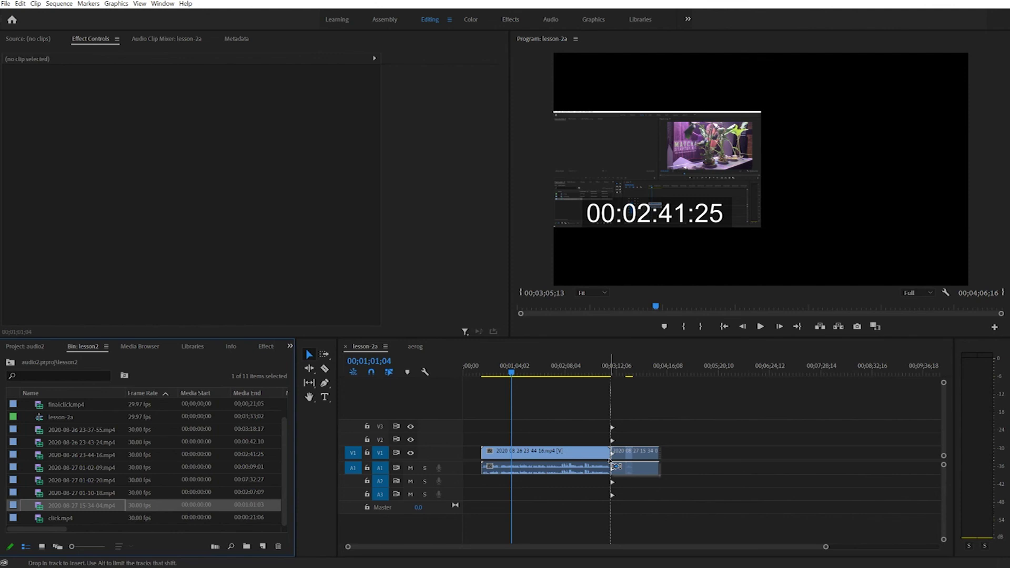
drag(611, 465, 612, 465)
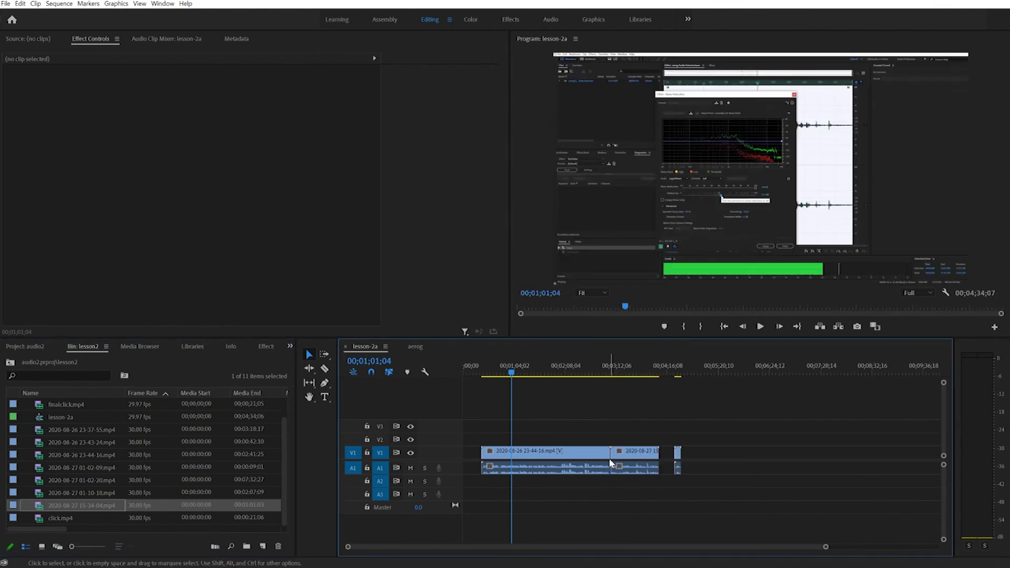